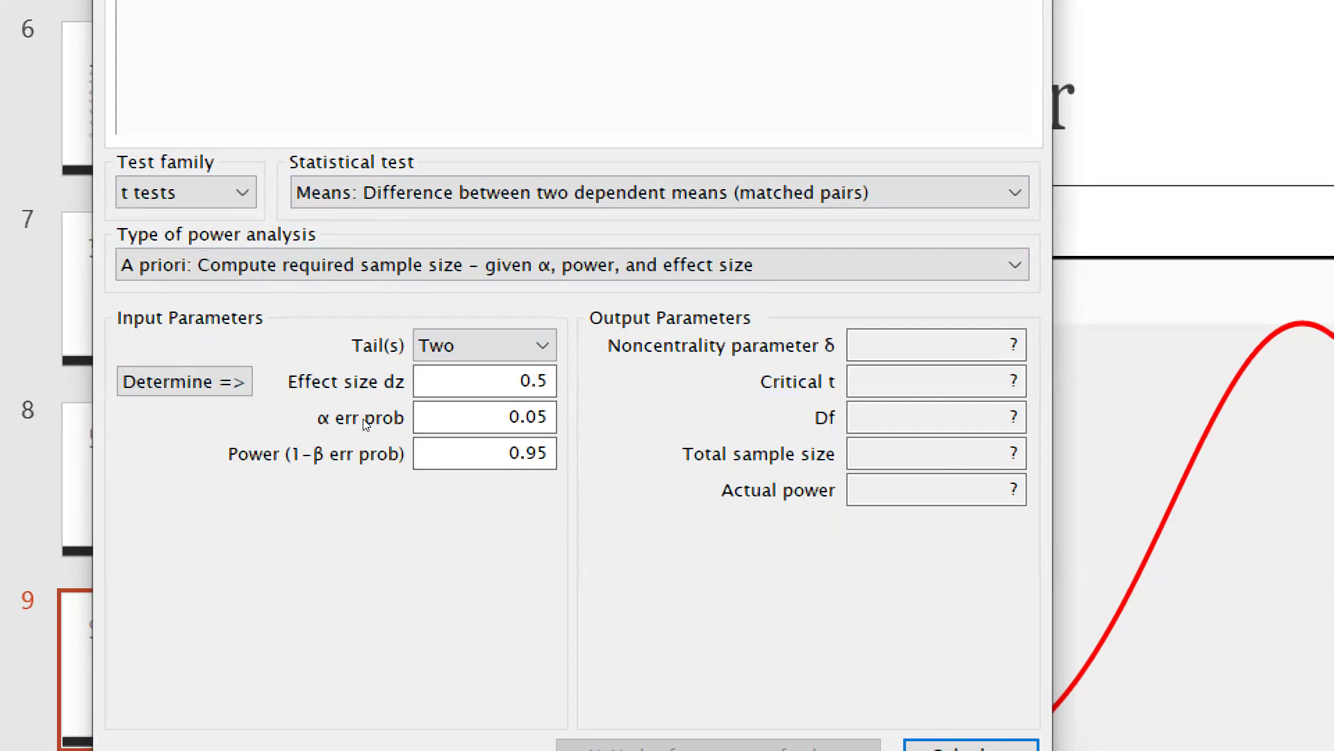
Calculate the a priori sample size with the existing inputs, and recalculate it with effect size dz set to 0.2
{"action": "key", "text": "Return"}
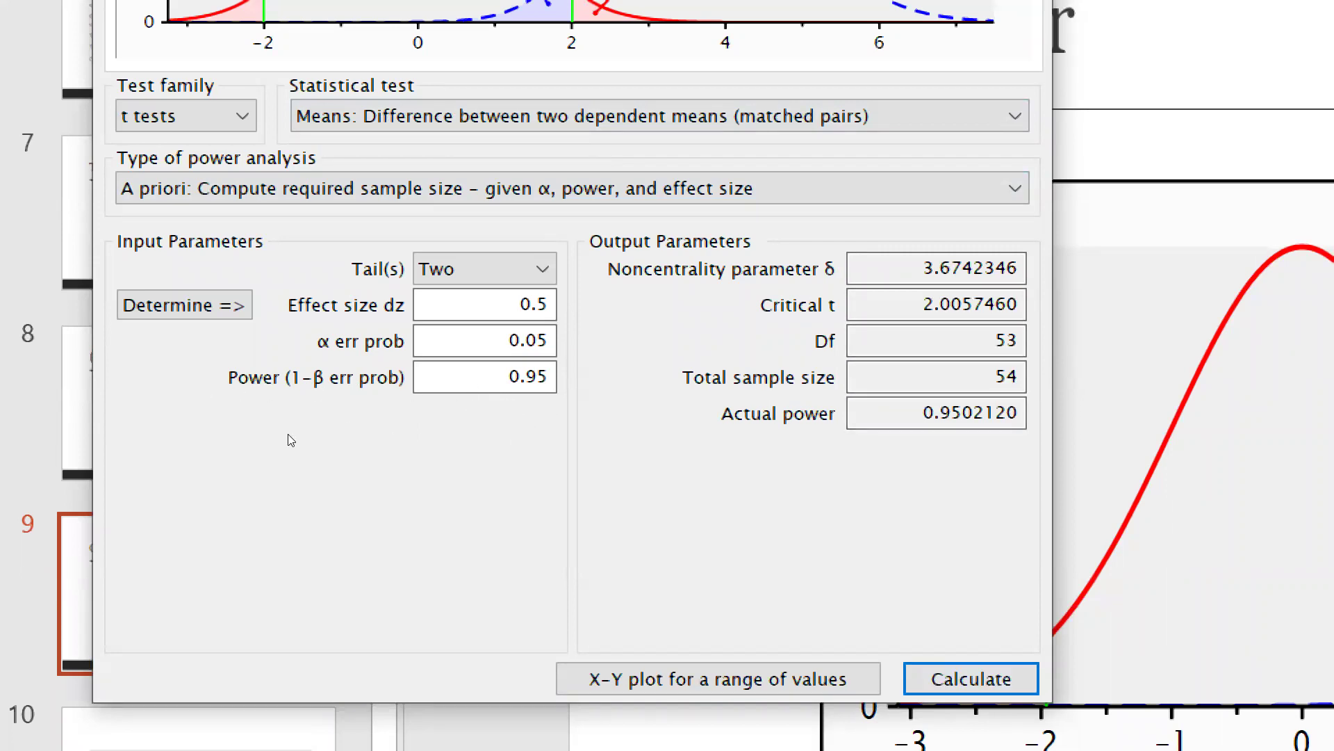
{"action": "key", "text": "Tab"}
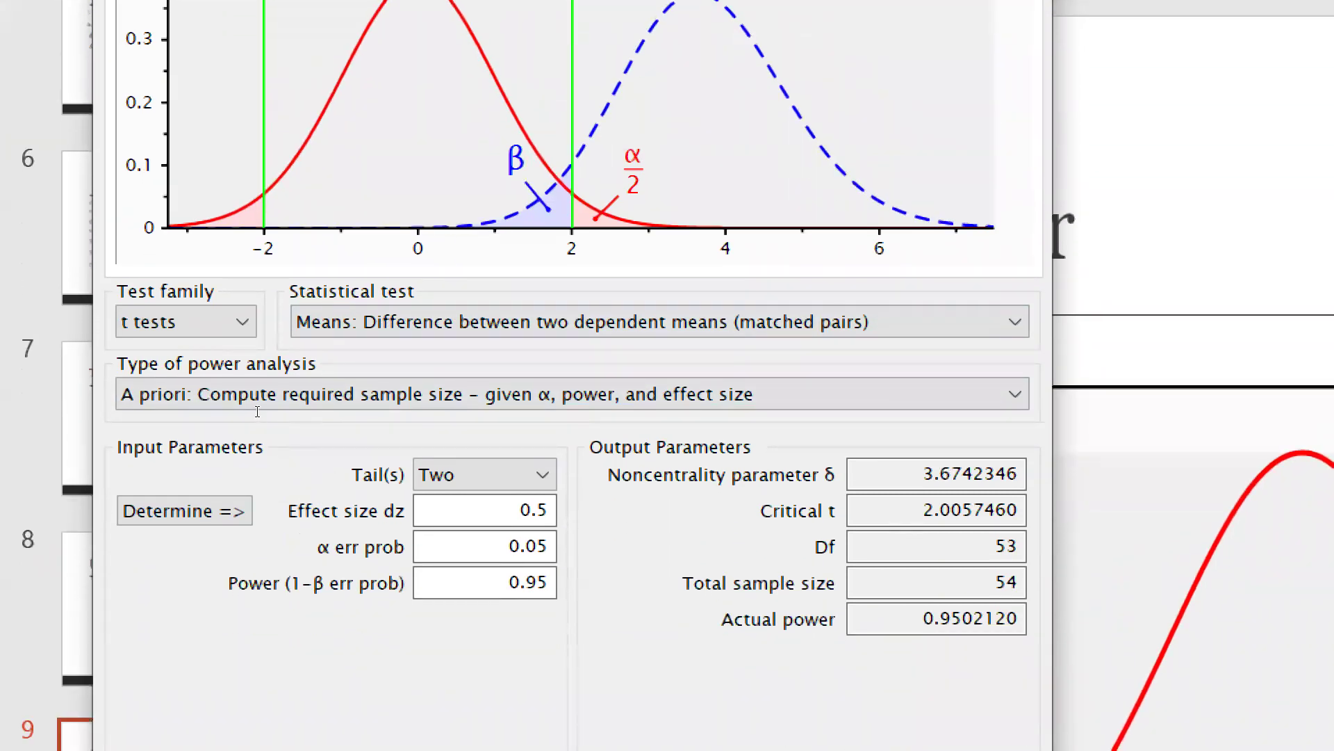
{"action": "left_click", "coordinate": [485, 511]}
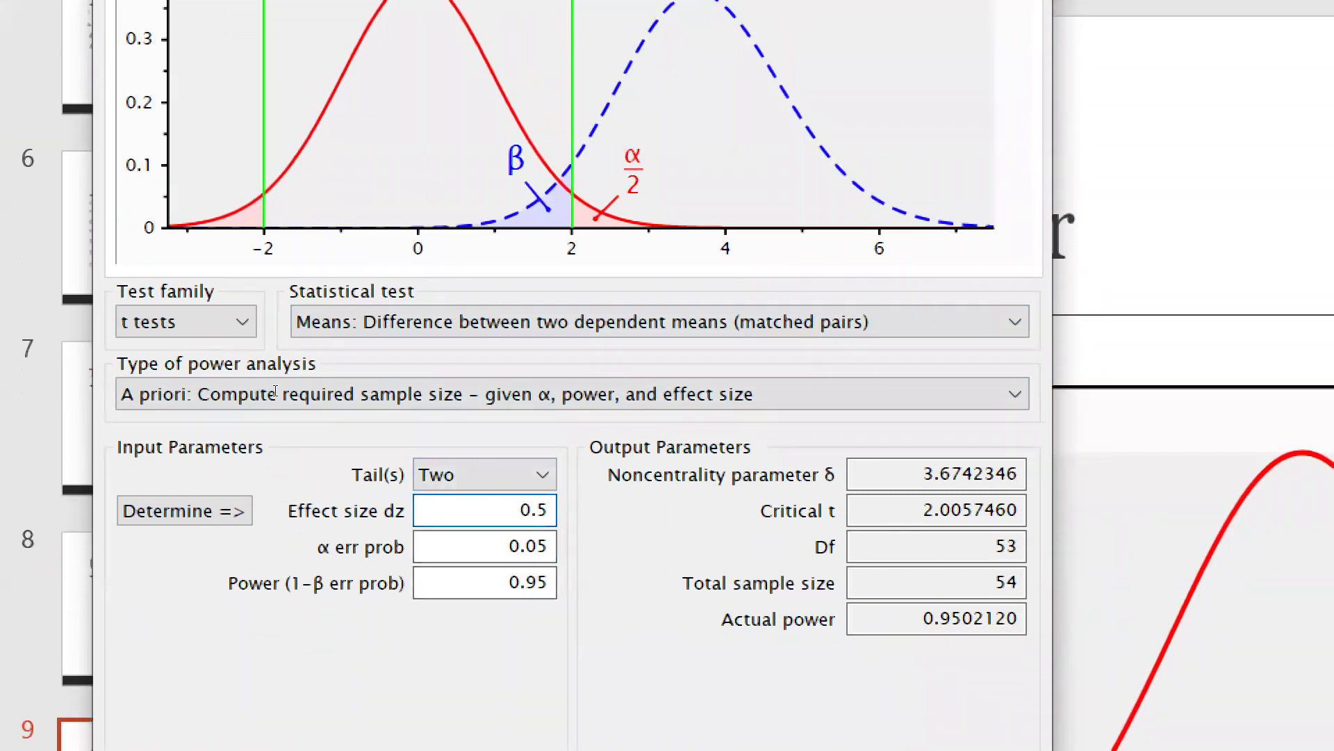
{"action": "key", "text": "BackSpace"}
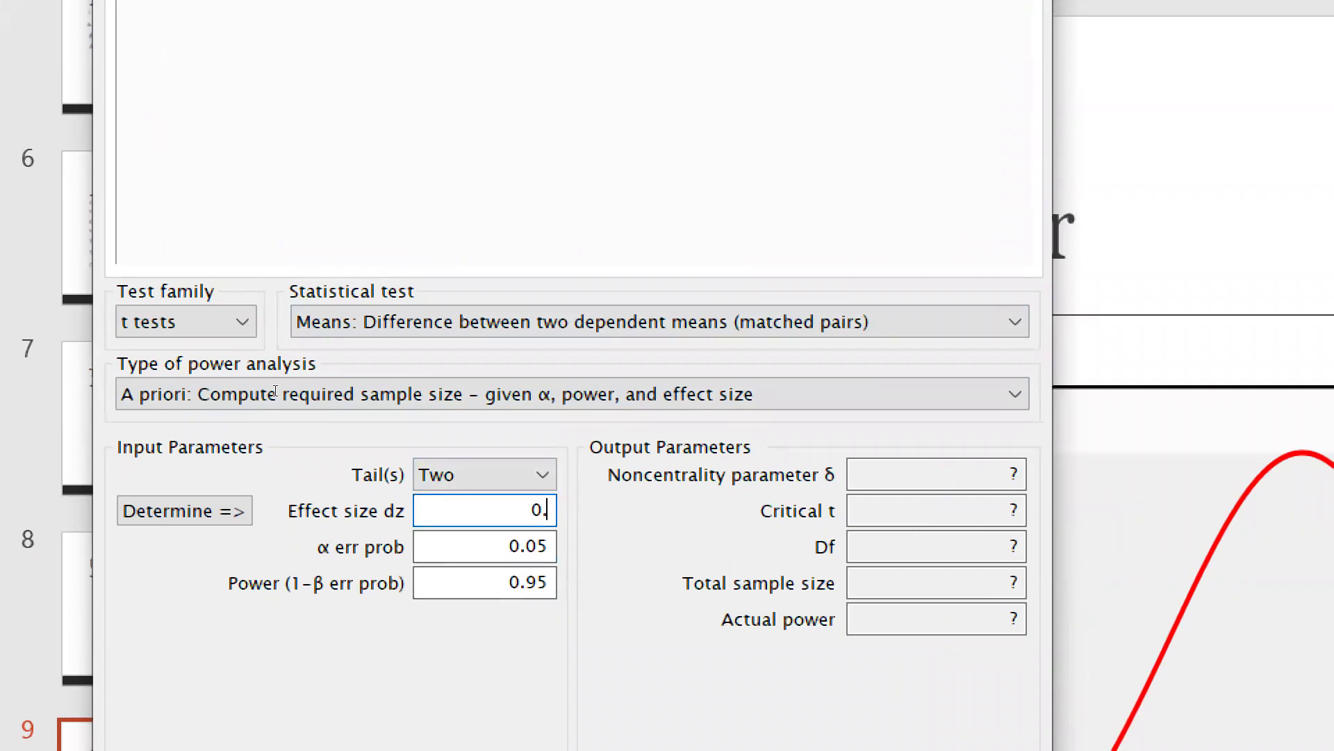
{"action": "type", "text": "2"}
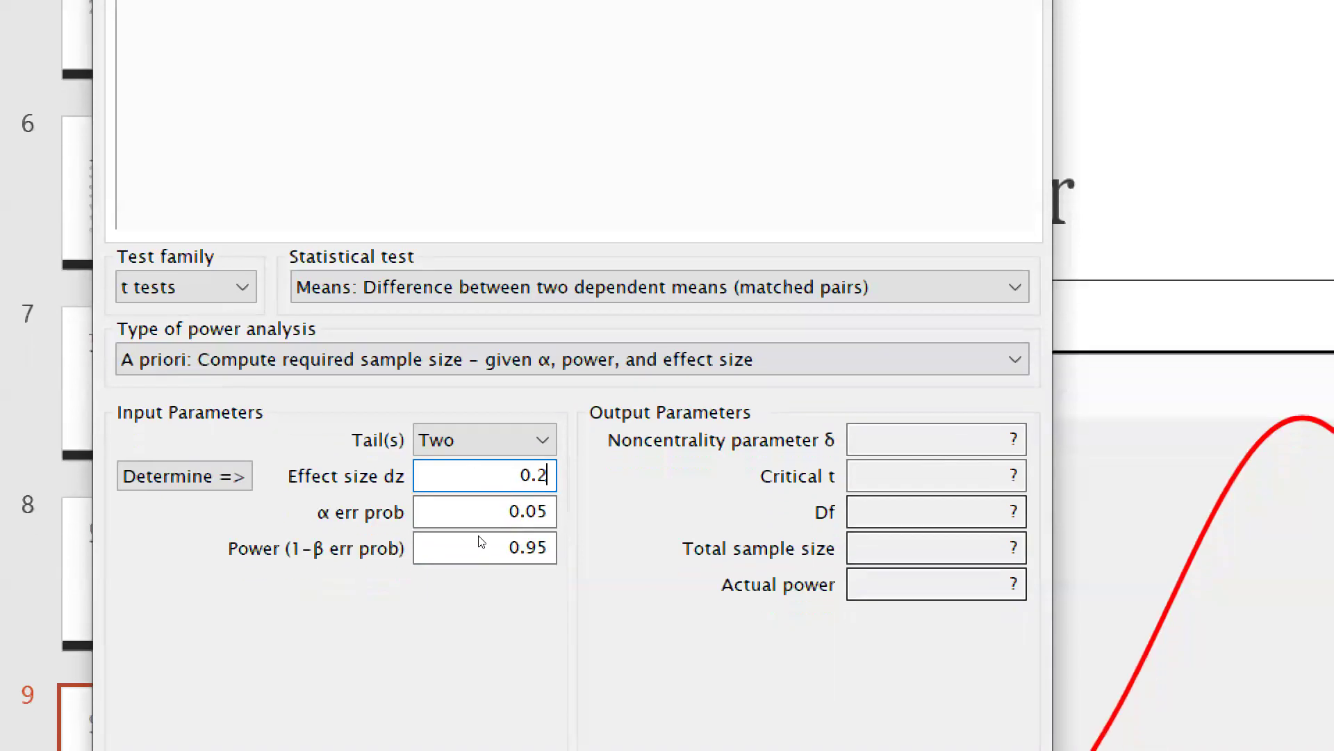
{"action": "key", "text": "Return"}
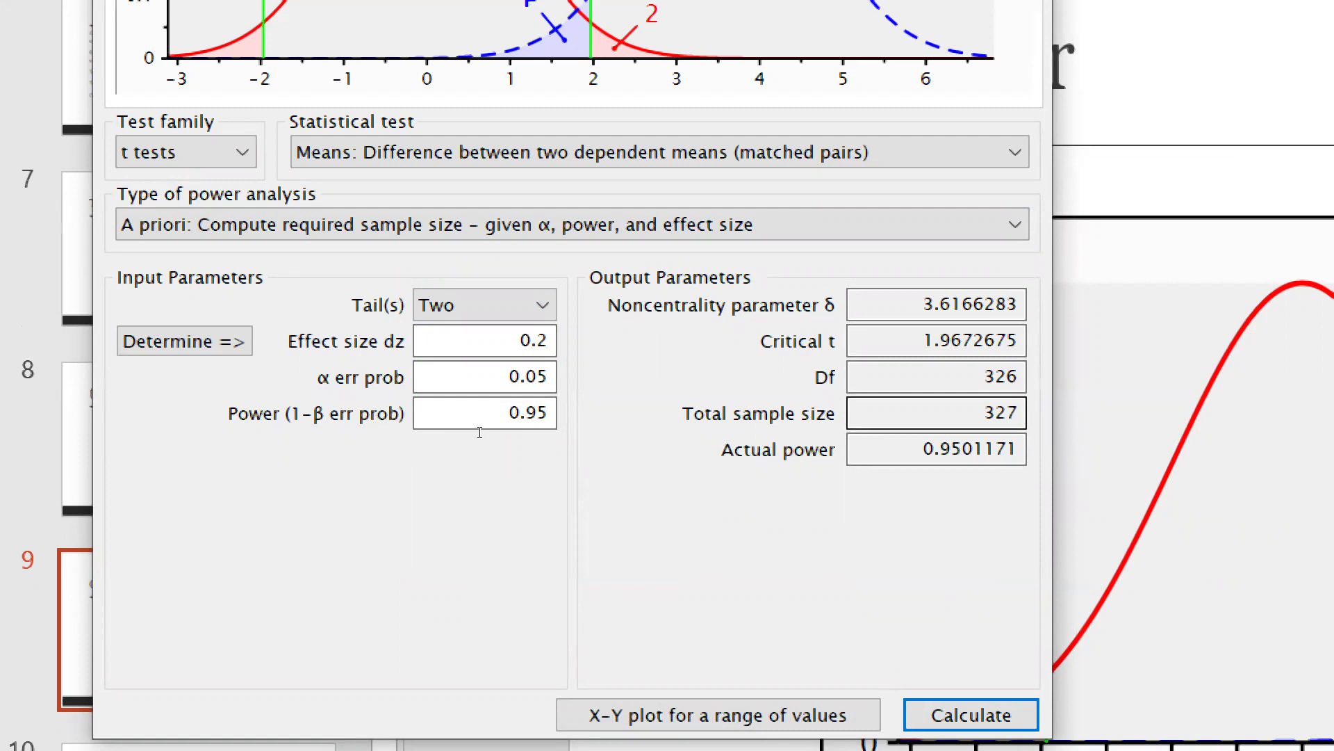
Recalculate the required sample size with effect size dz 0.5, and again with effect size dz 0.2
{"action": "left_click", "coordinate": [546, 342]}
{"action": "key", "text": "BackSpace"}
{"action": "type", "text": "5"}
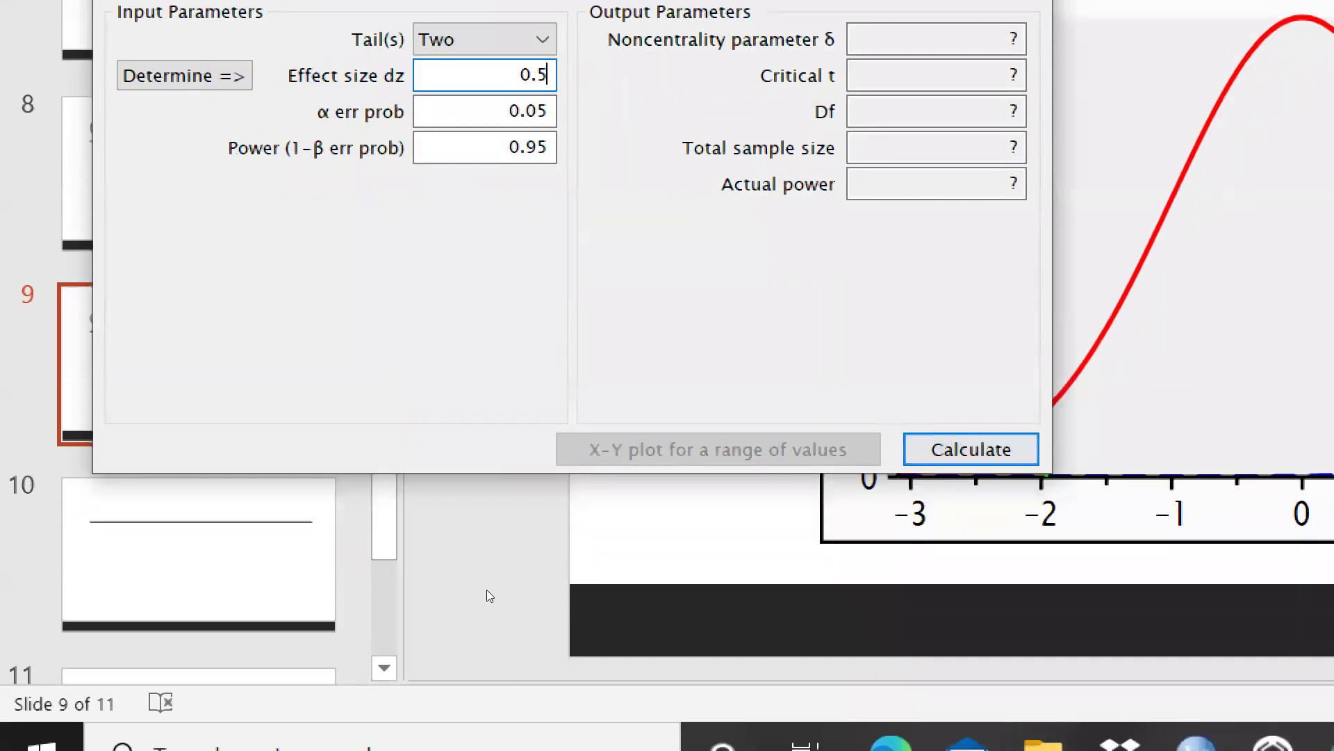
{"action": "key", "text": "Return"}
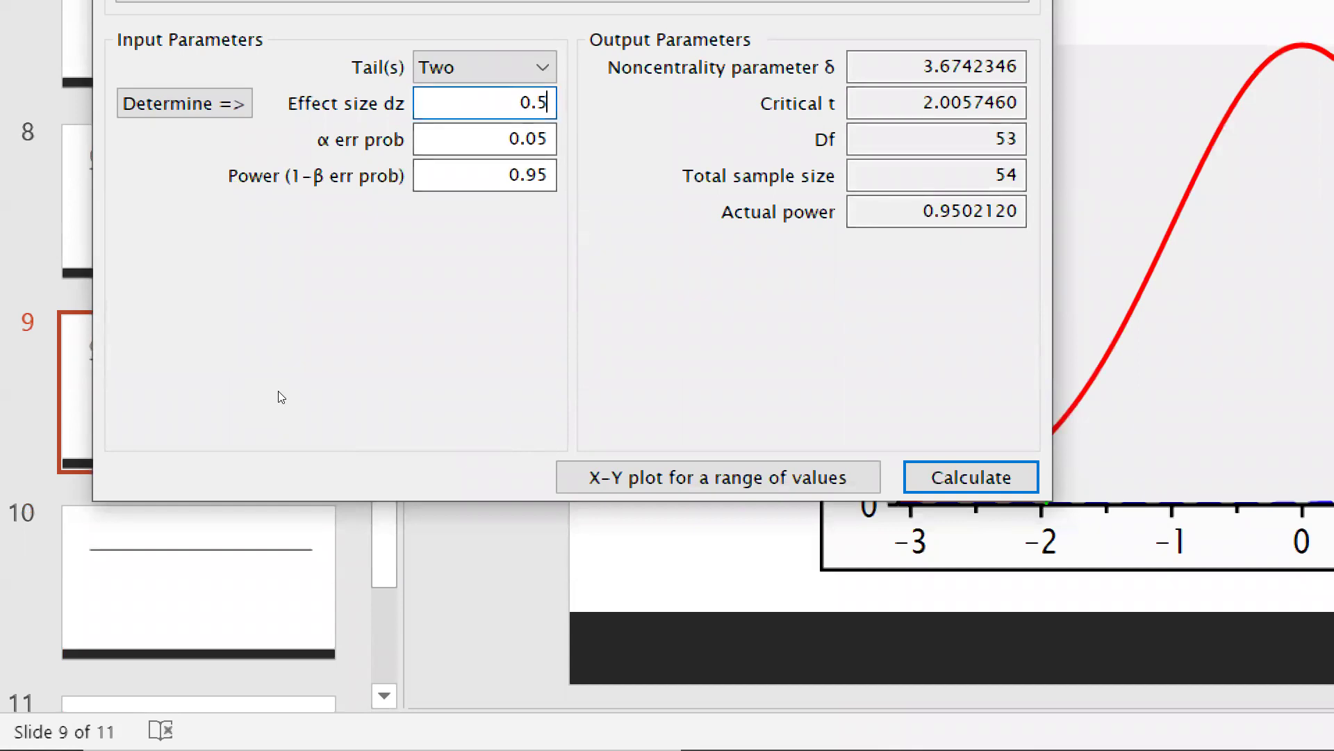
{"action": "key", "text": "BackSpace"}
{"action": "type", "text": "2"}
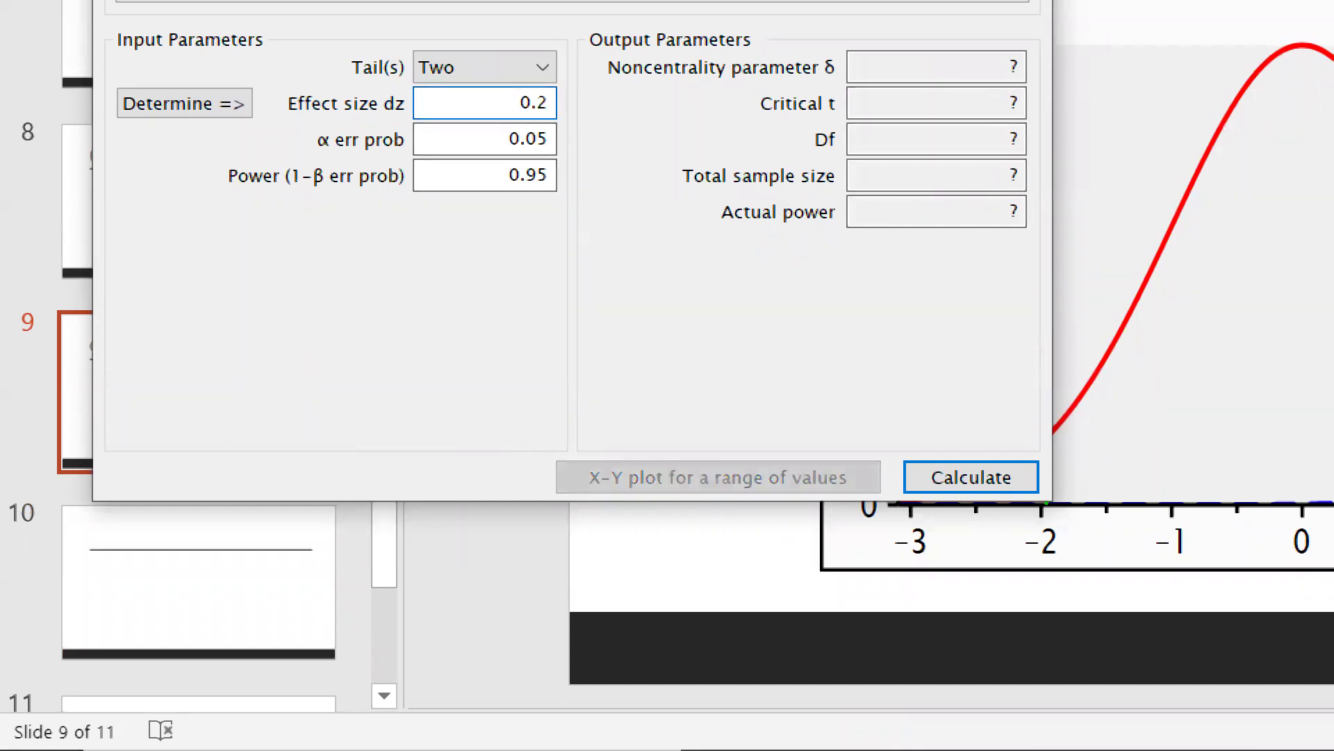
{"action": "key", "text": "Return"}
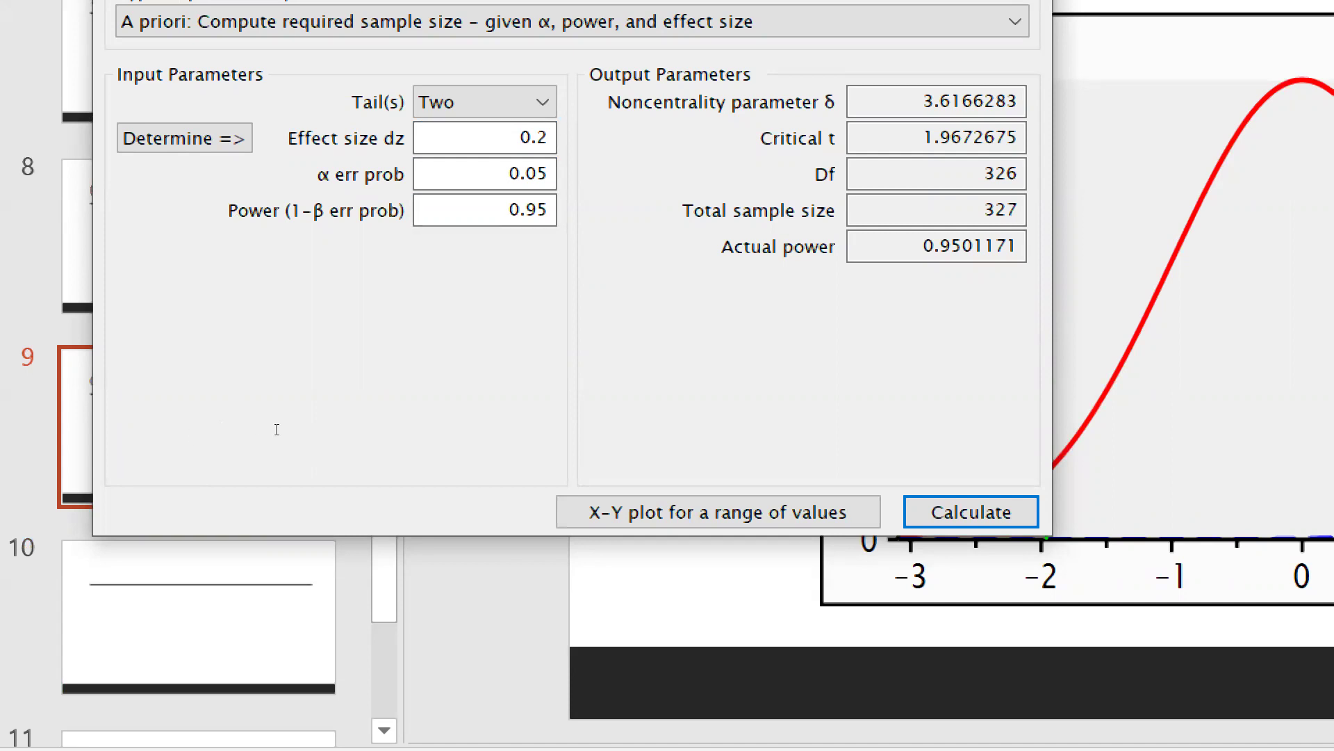
Set the power (1-β err prob) to 0.8 and recalculate the required sample size
{"action": "key", "text": "BackSpace"}
{"action": "key", "text": "BackSpace"}
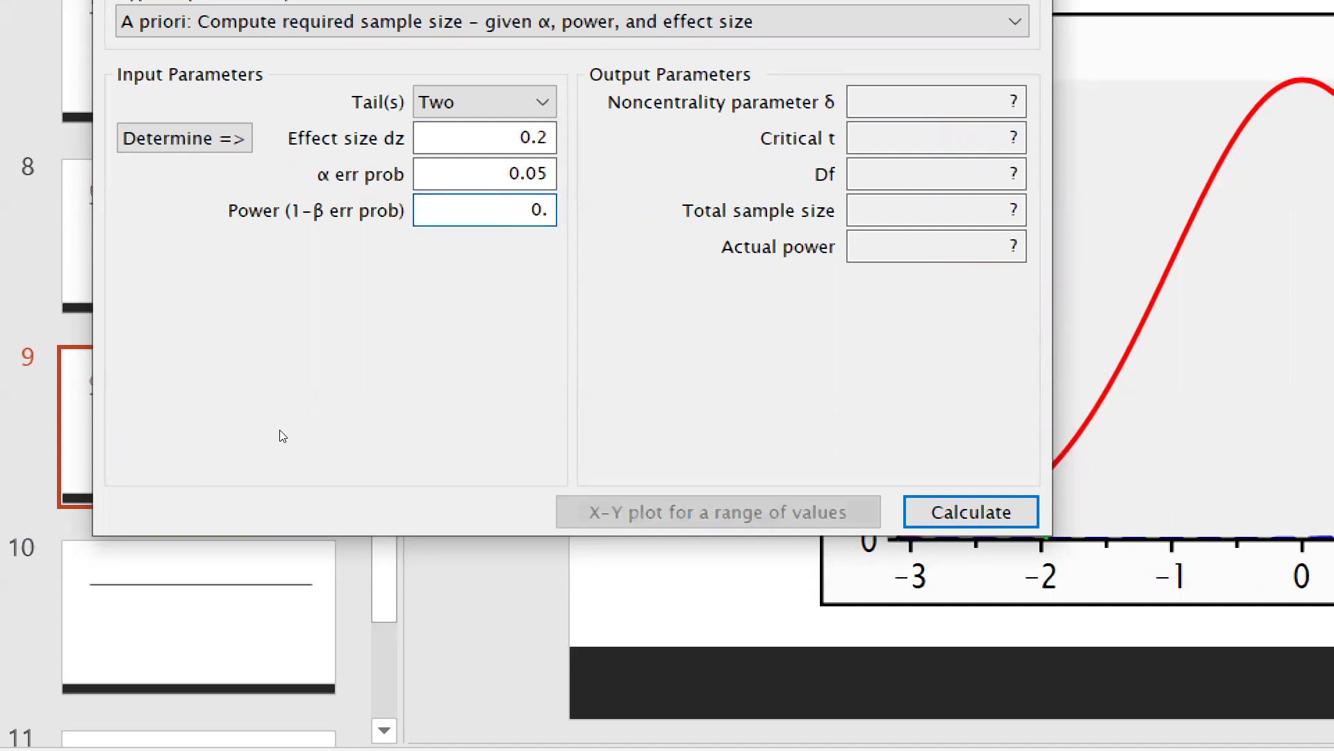
{"action": "type", "text": "8"}
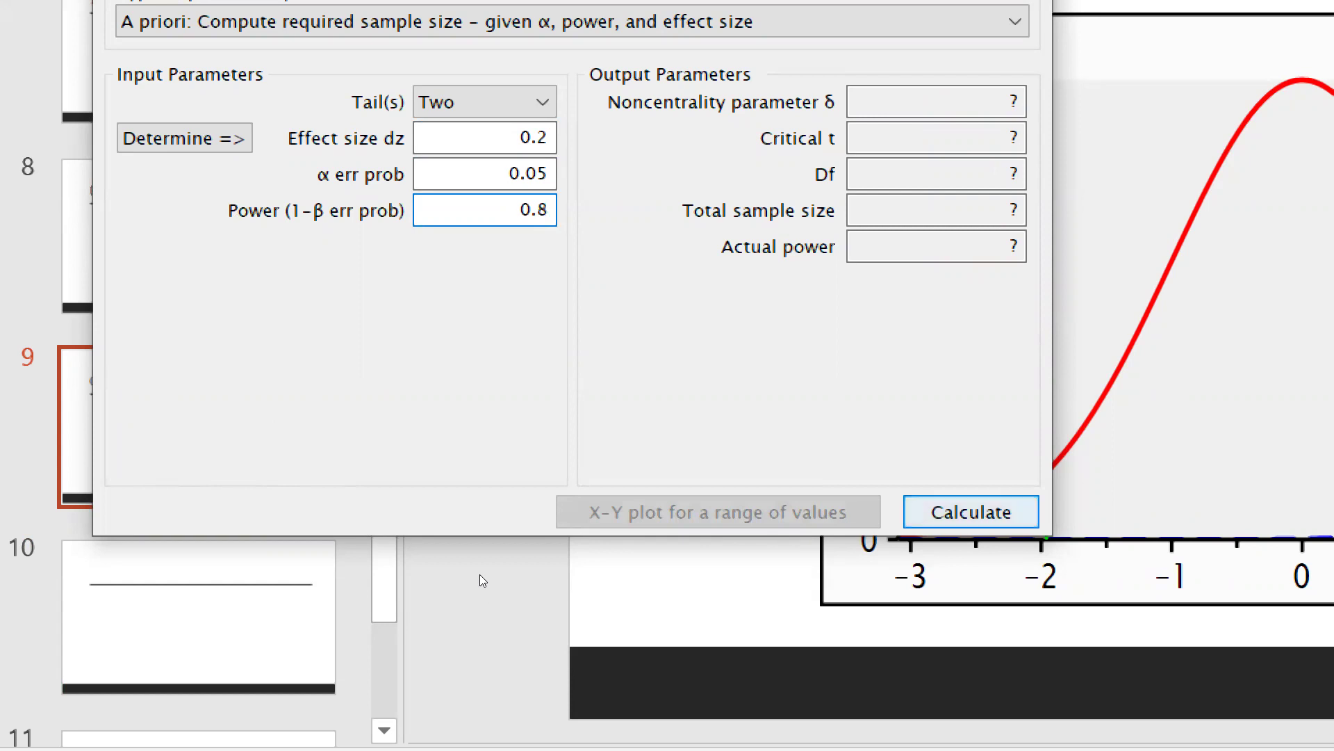
{"action": "key", "text": "Return"}
{"action": "key", "text": "shift+Tab"}
{"action": "key", "text": "shift+Tab"}
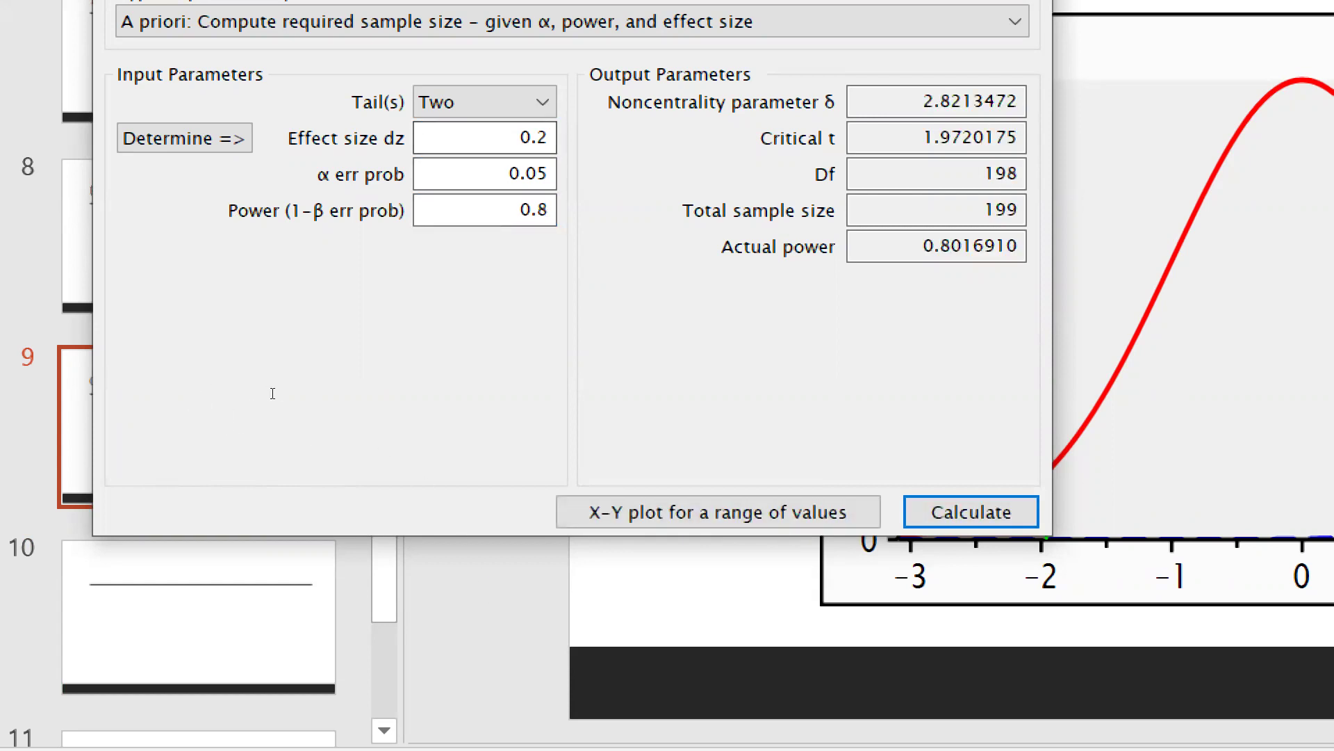
{"action": "key", "text": "Tab"}
{"action": "key", "text": "Tab"}
{"action": "key", "text": "Tab"}
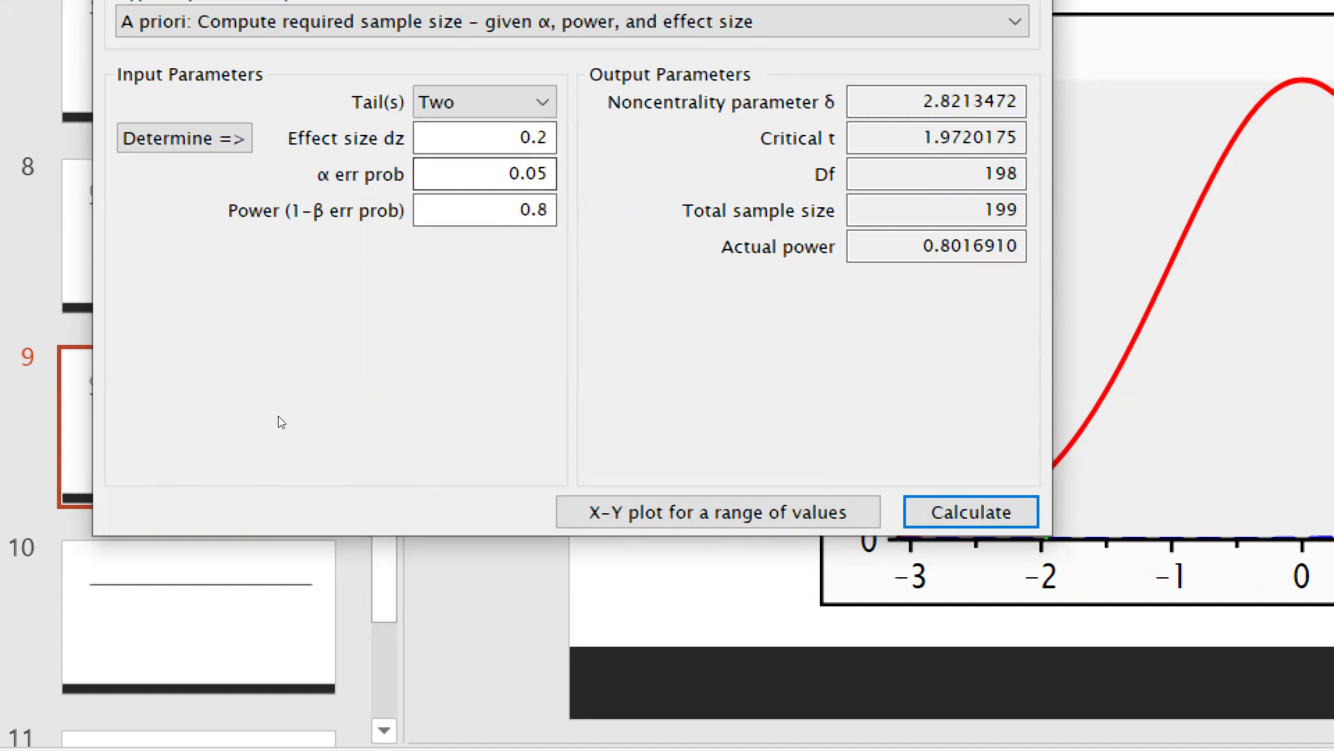
{"action": "key", "text": "shift+Tab"}
{"action": "key", "text": "Tab"}
{"action": "key", "text": "Tab"}
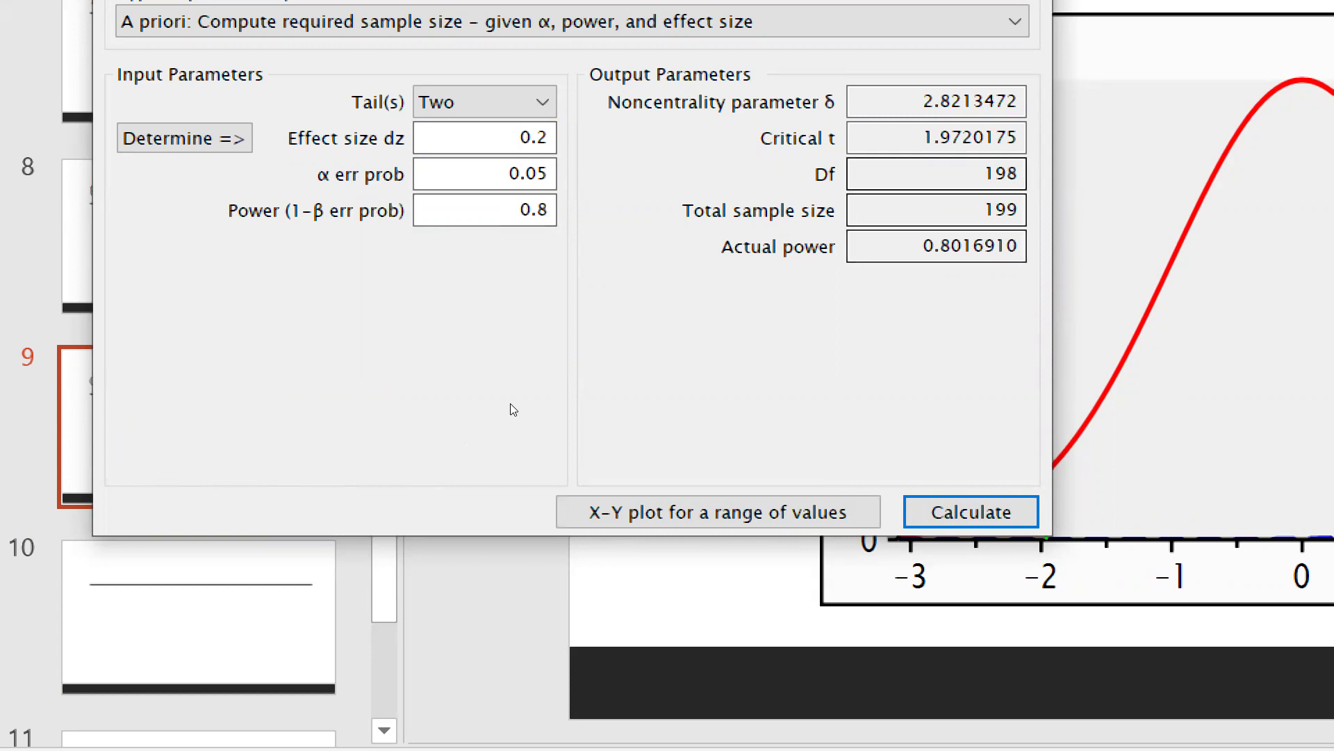
{"action": "key", "text": "shift+Tab"}
{"action": "key", "text": "shift+Tab"}
{"action": "key", "text": "shift+Tab"}
{"action": "key", "text": "shift+Tab"}
{"action": "key", "text": "Tab"}
{"action": "key", "text": "Tab"}
{"action": "key", "text": "Tab"}
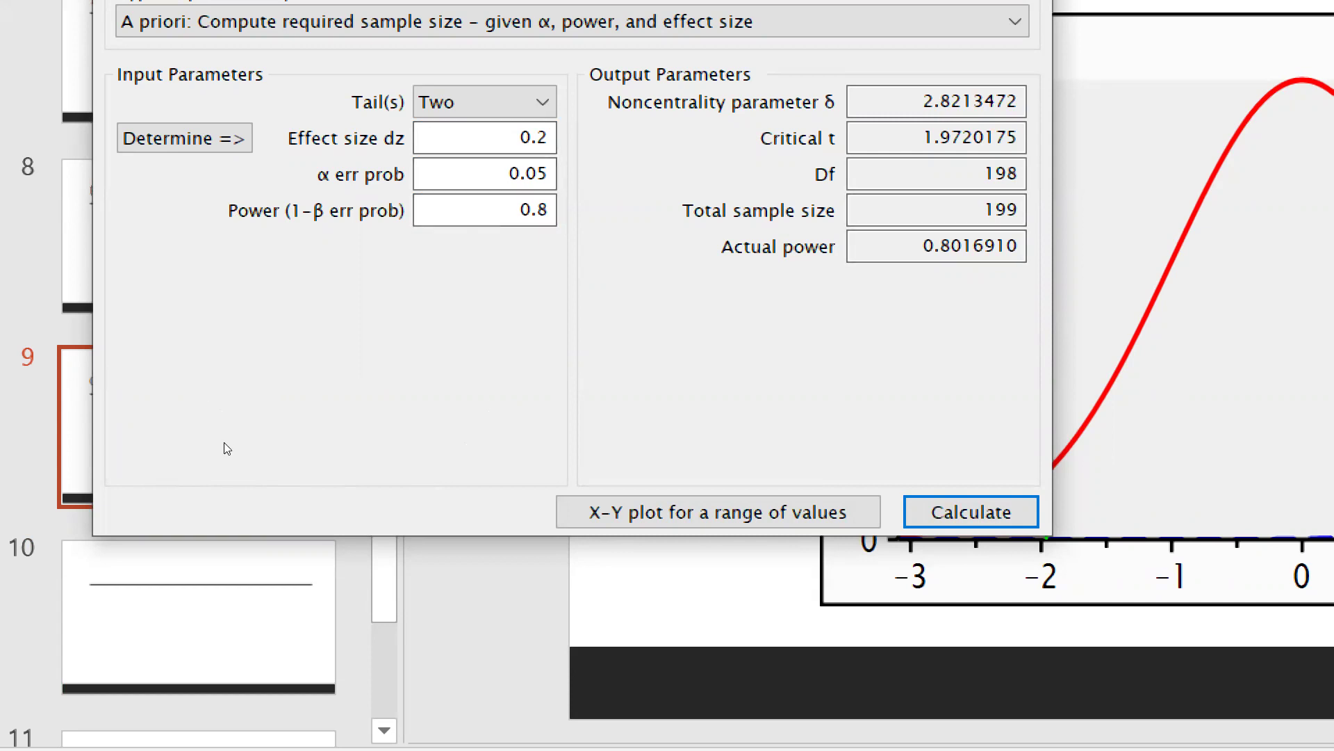
{"action": "key", "text": "Tab"}
{"action": "key", "text": "Tab"}
{"action": "key", "text": "Tab"}
{"action": "key", "text": "Tab"}
{"action": "key", "text": "Tab"}
{"action": "key", "text": "Tab"}
{"action": "key", "text": "Tab"}
{"action": "key", "text": "Tab"}
{"action": "key", "text": "Tab"}
Set effect size dz to 0.5 and recalculate the required sample size at the same power
{"action": "left_click", "coordinate": [538, 137]}
{"action": "key", "text": "BackSpace"}
{"action": "type", "text": "5"}
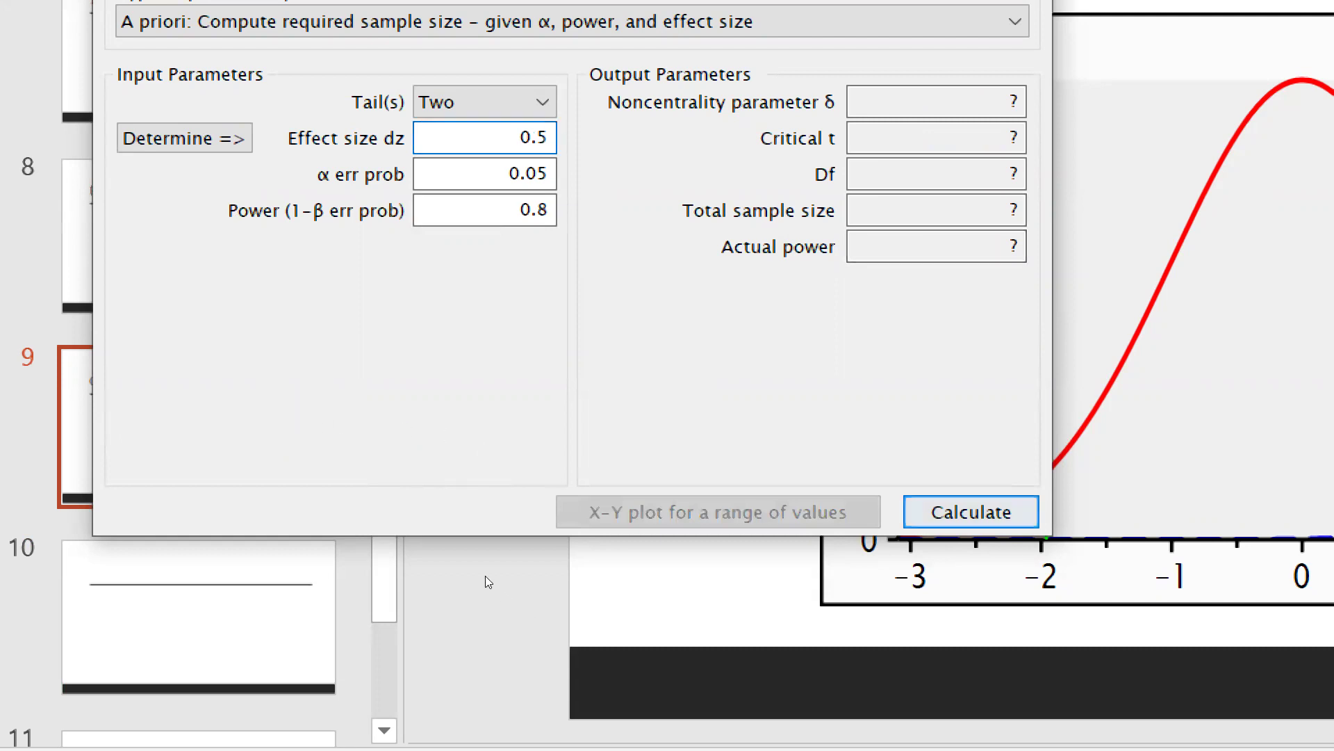
{"action": "key", "text": "Return"}
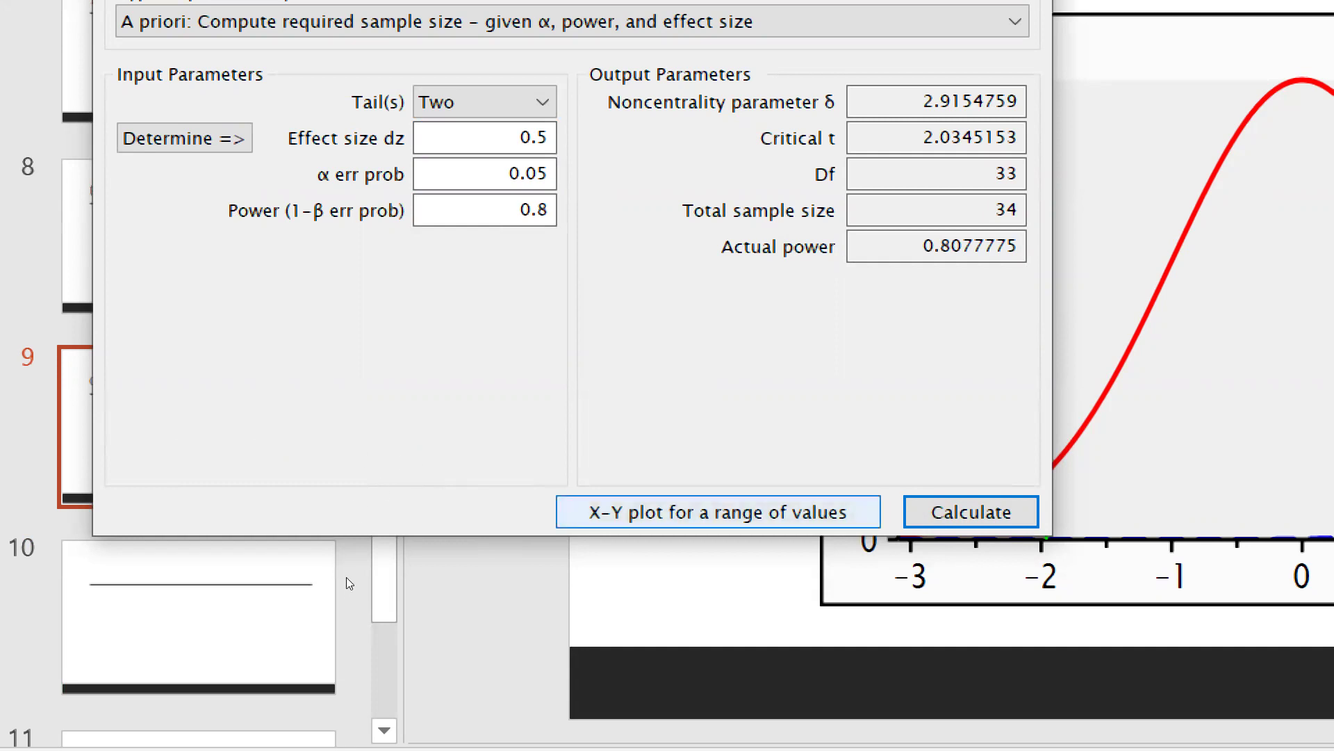
Plot total sample size as a function of power for the matched-pairs t test, and close the plot window after viewing it
{"action": "left_click", "coordinate": [695, 512]}
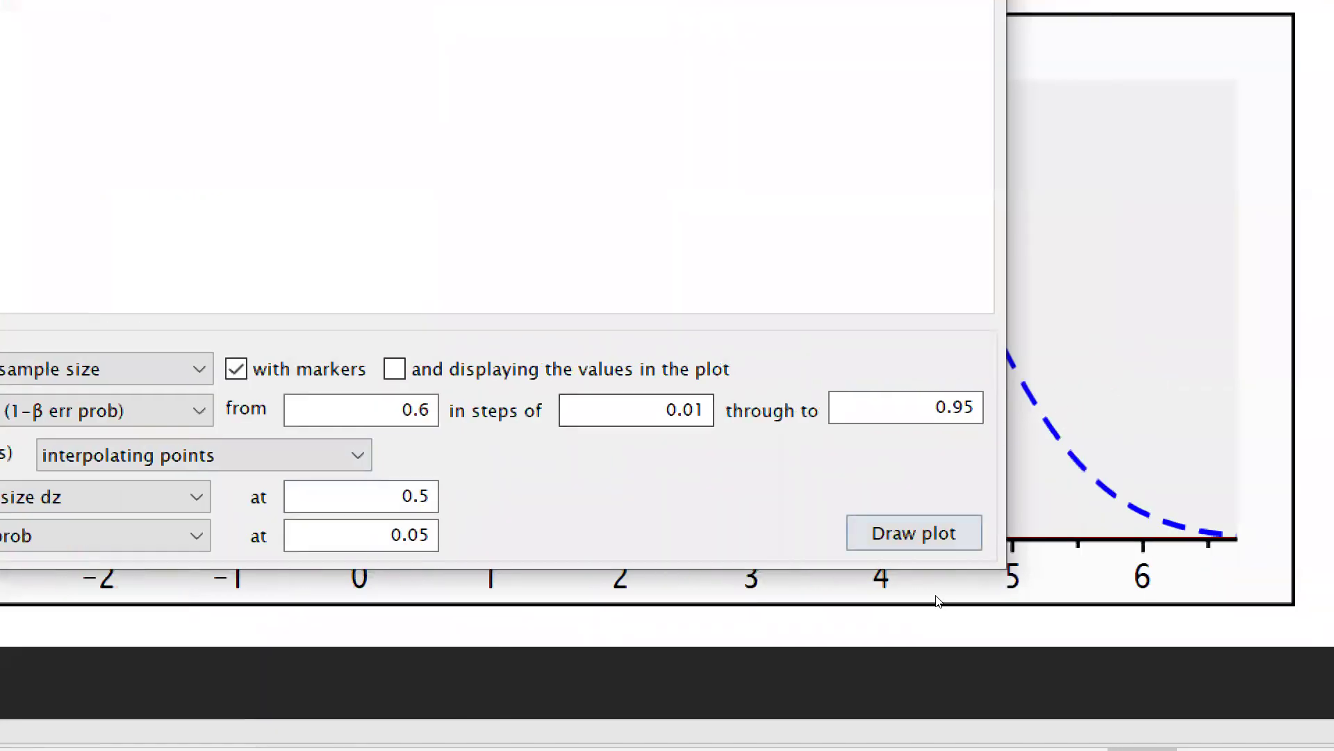
{"action": "left_click", "coordinate": [914, 533]}
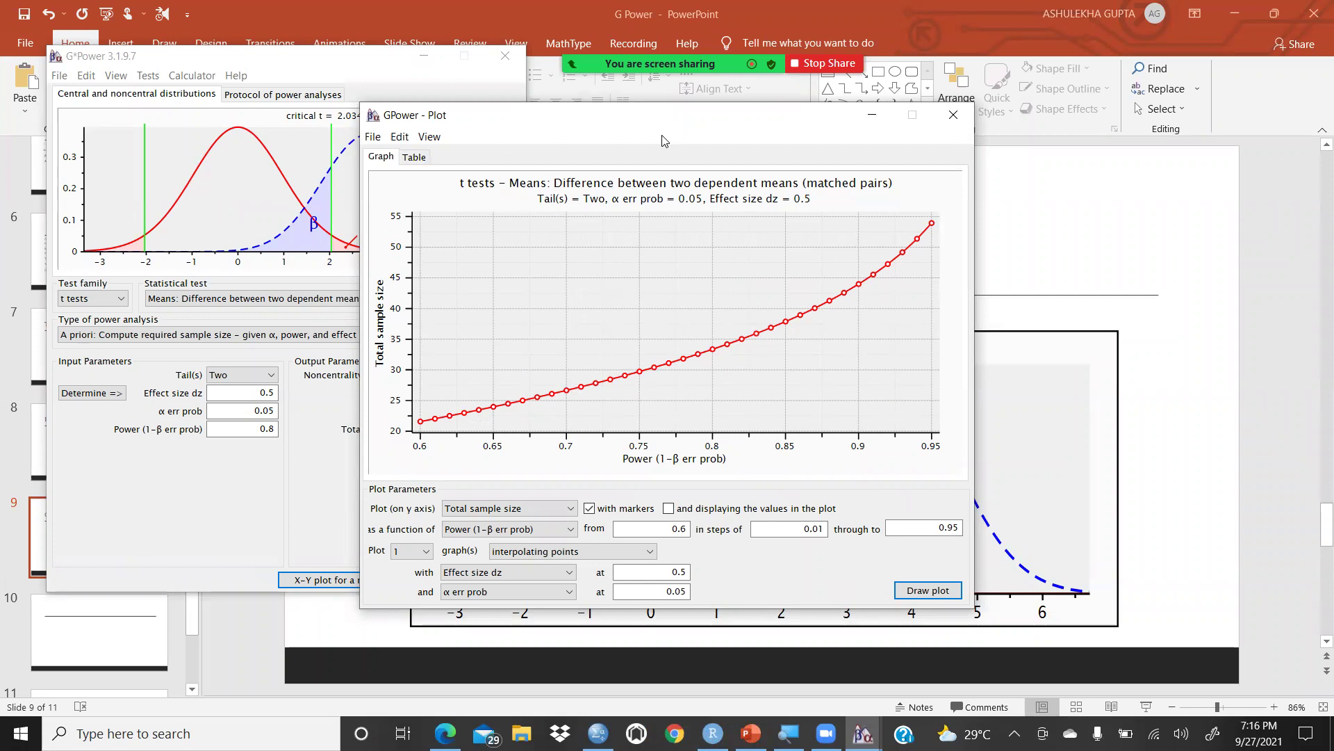
{"action": "left_click", "coordinate": [953, 117]}
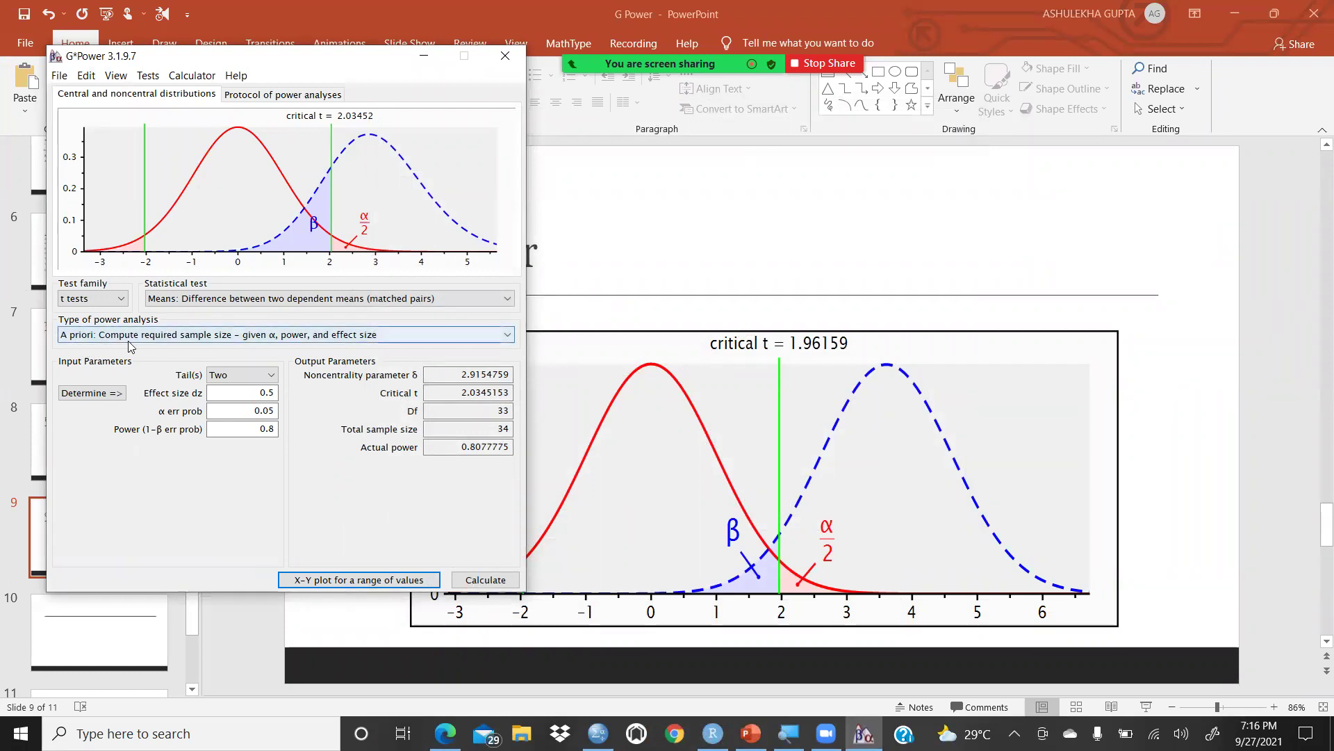
Review the available types of power analysis while keeping the a priori sample size option
{"action": "left_click", "coordinate": [514, 336]}
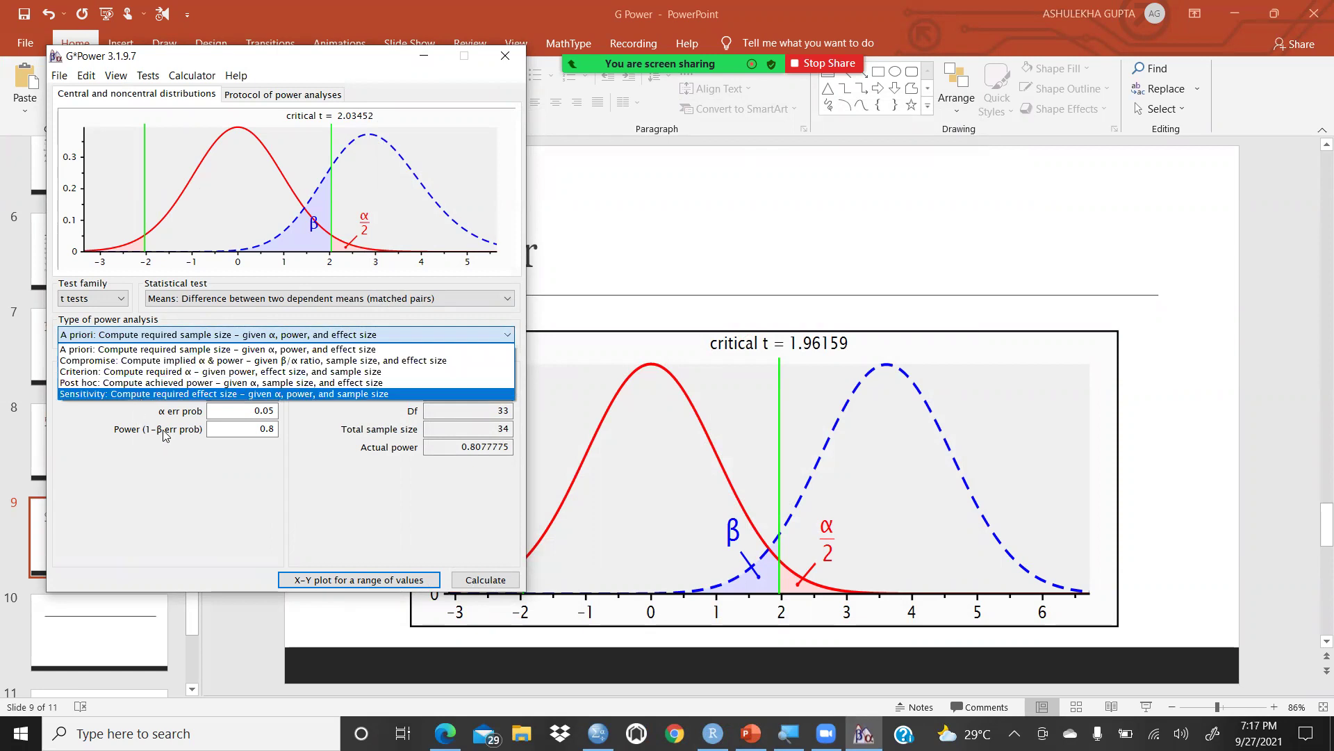
{"action": "left_click", "coordinate": [333, 496]}
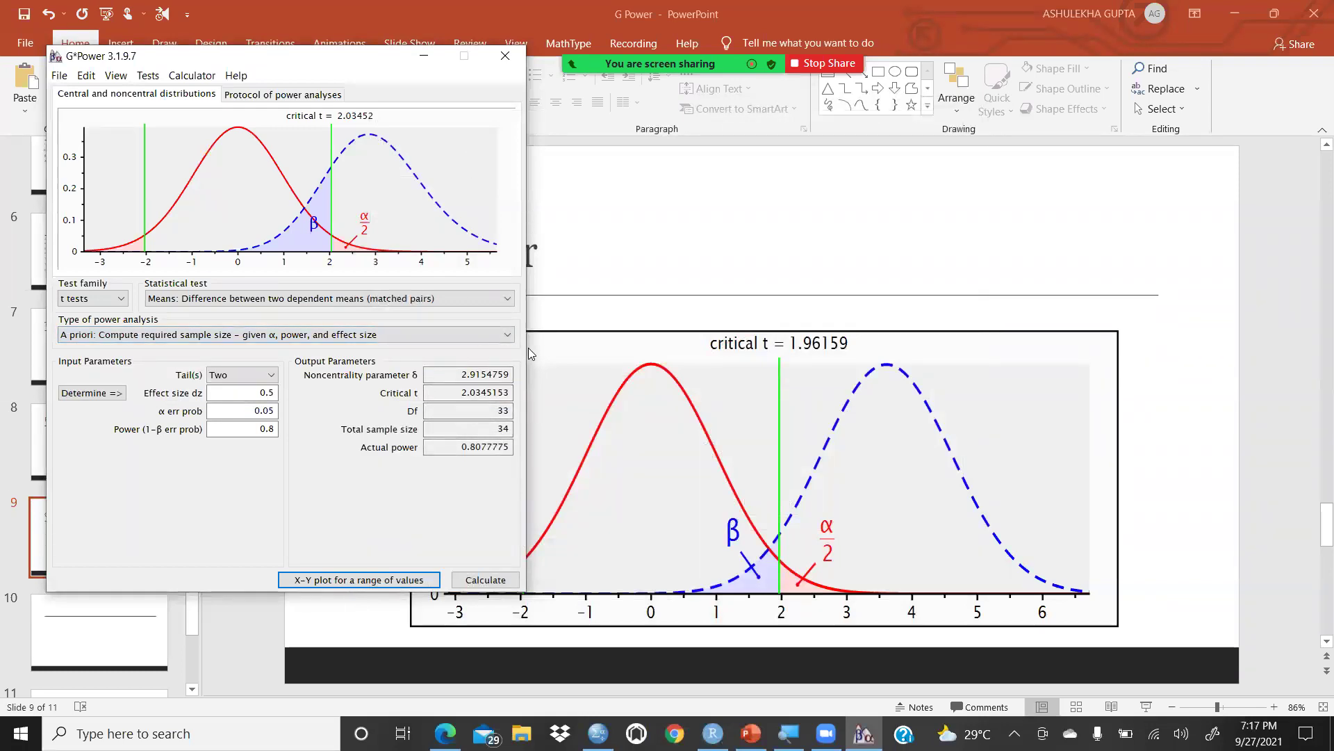
Switch to IBM SPSS Statistics and examine the value labels defined for the Mine variable
{"action": "left_click", "coordinate": [597, 733]}
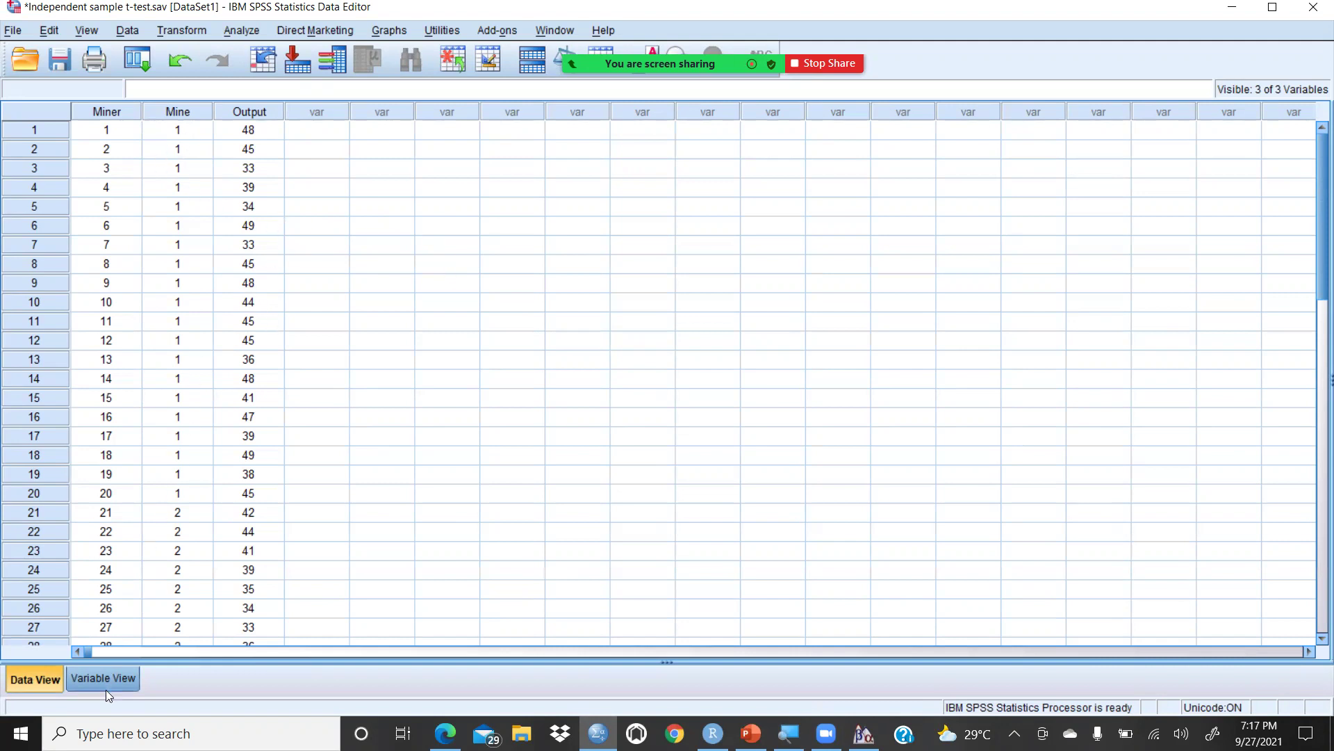
{"action": "left_click", "coordinate": [88, 678]}
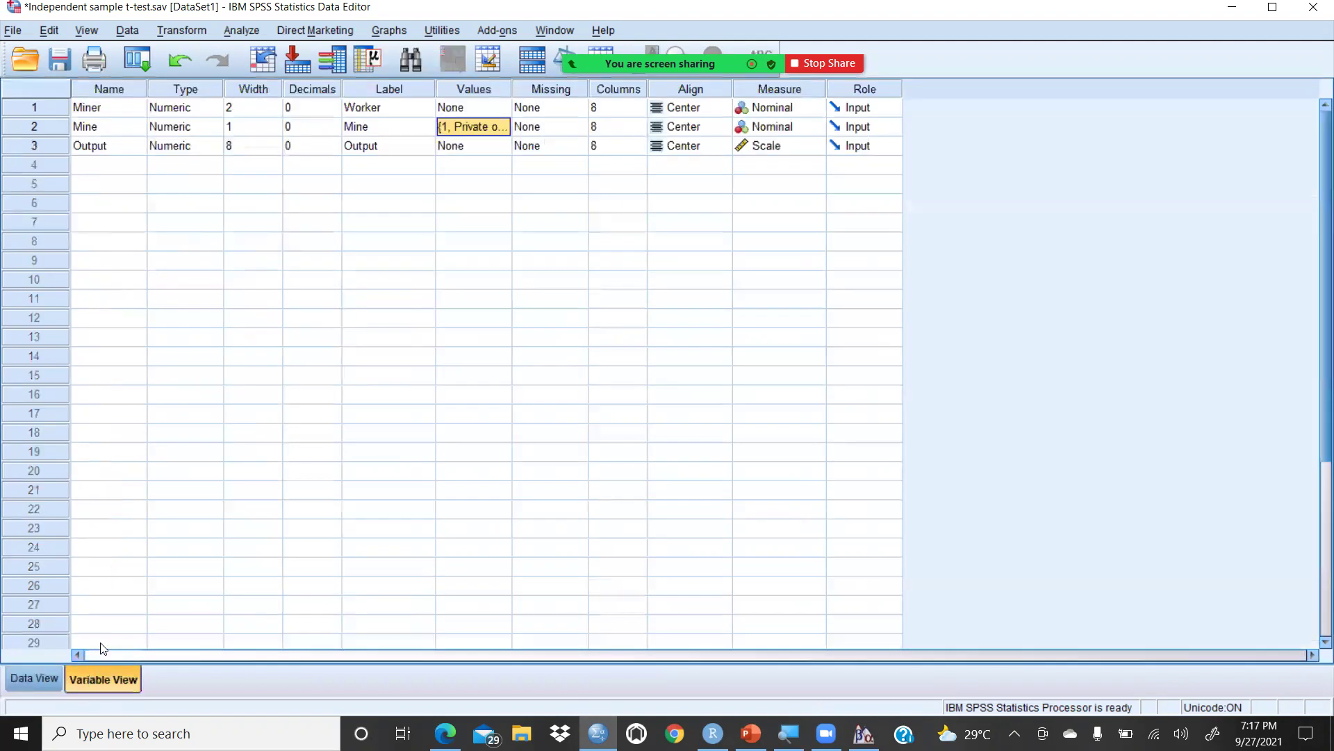
{"action": "left_click", "coordinate": [505, 127]}
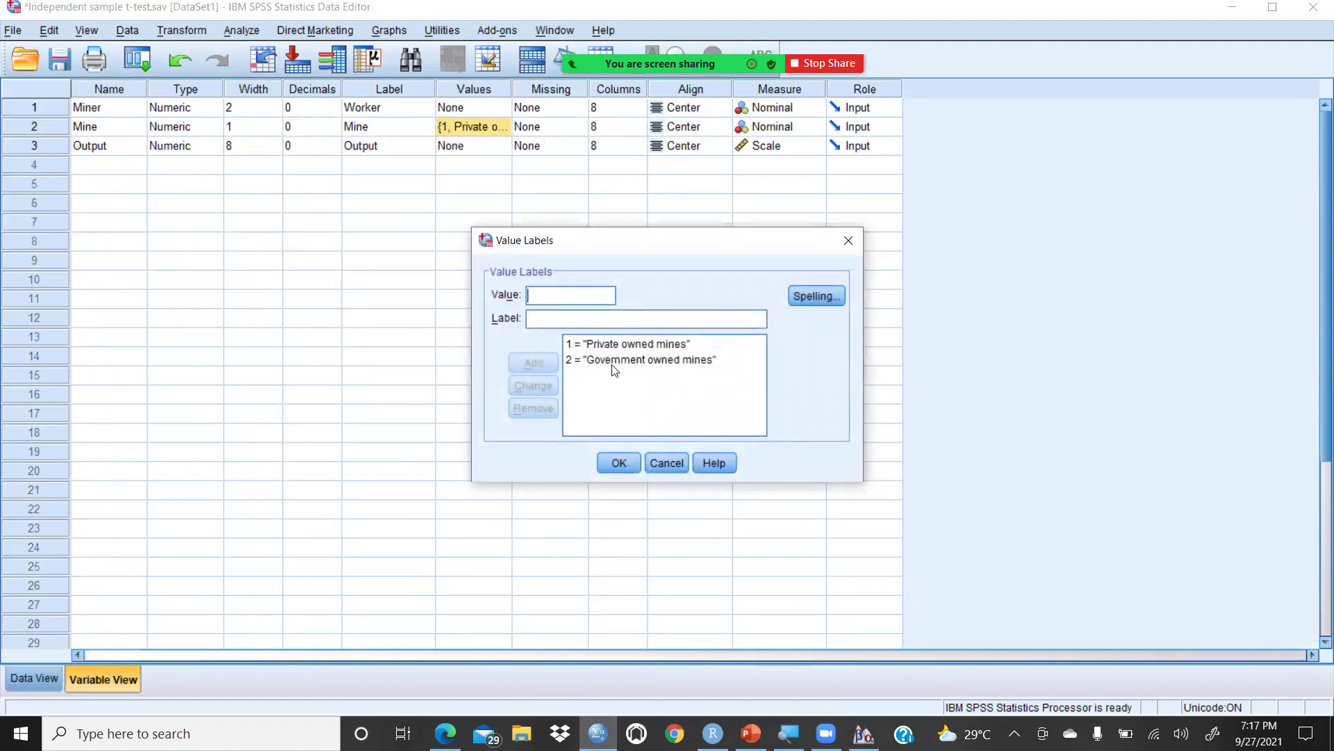
{"action": "left_click", "coordinate": [666, 346]}
{"action": "key", "text": "Tab"}
{"action": "left_click", "coordinate": [618, 463]}
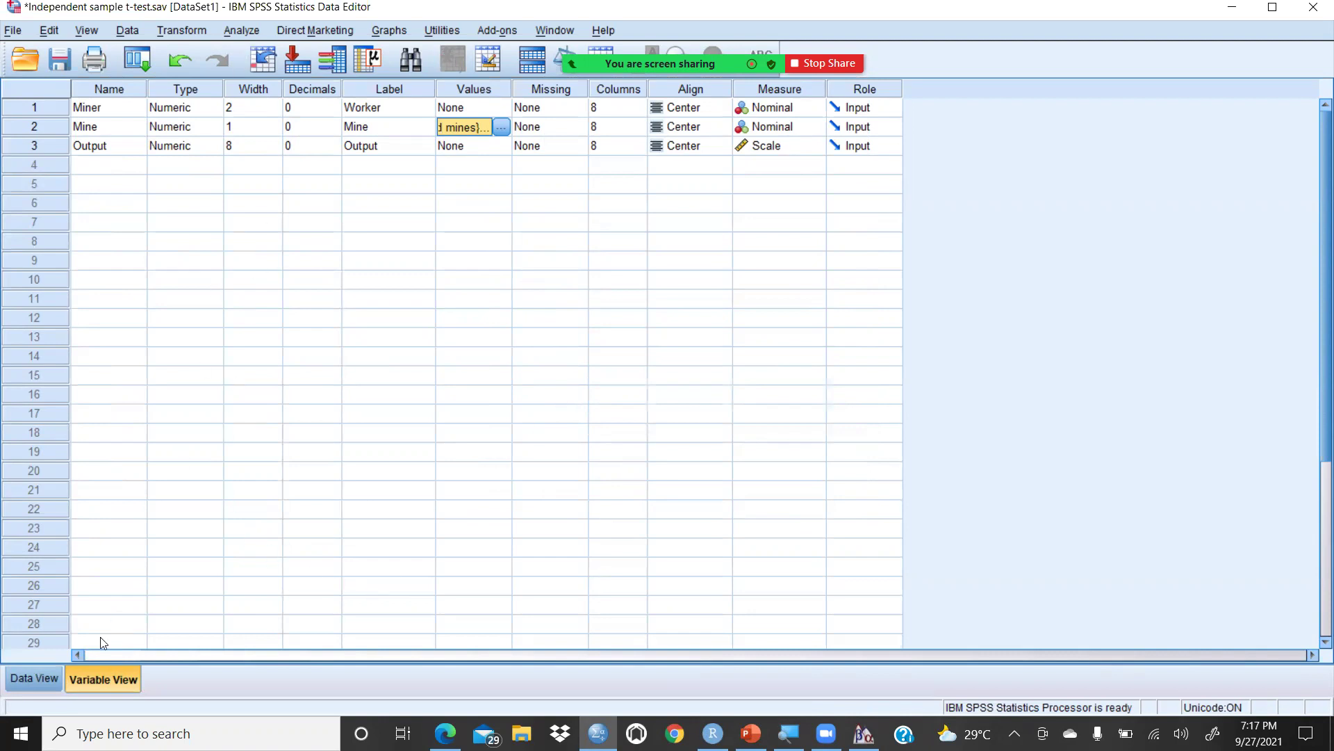
Return to the data records, open the Independent-Samples T Test, and reset its existing settings
{"action": "left_click", "coordinate": [37, 676]}
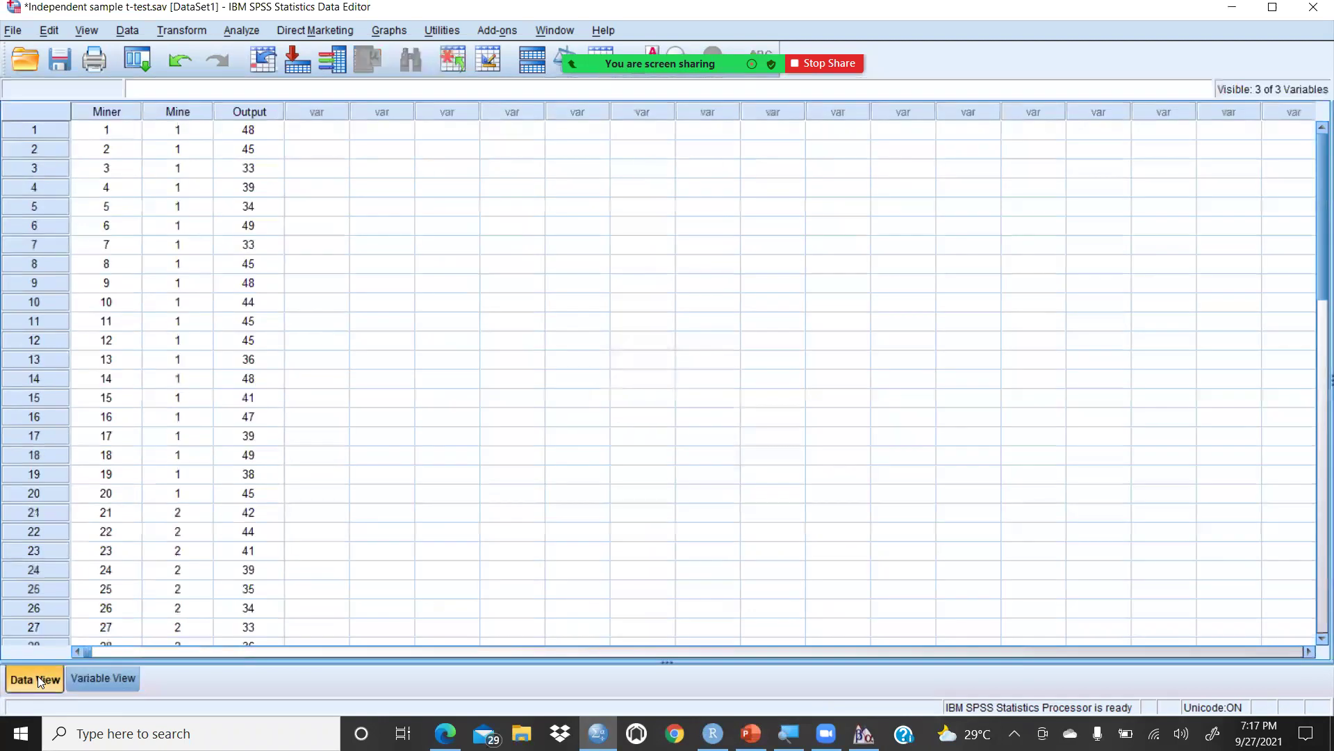
{"action": "left_click", "coordinate": [235, 33]}
{"action": "mouse_move", "coordinate": [267, 113]}
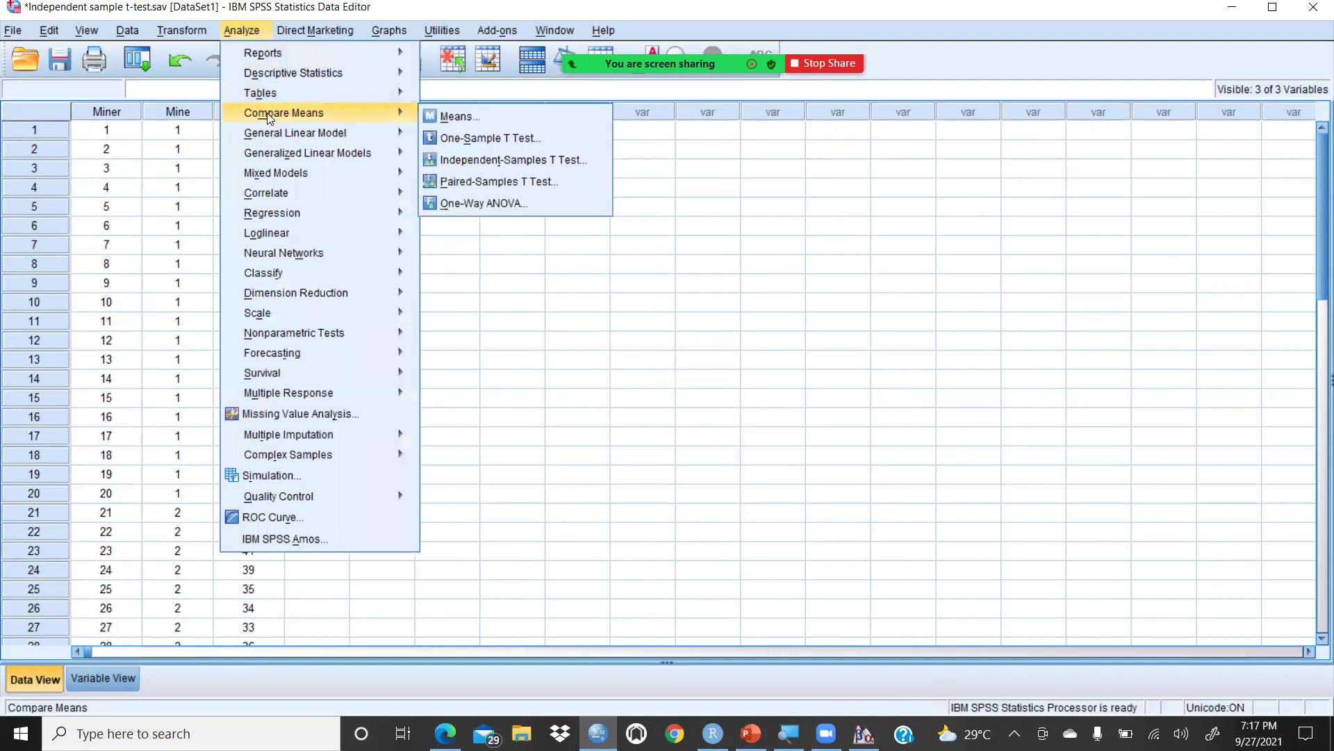
{"action": "left_click", "coordinate": [471, 161]}
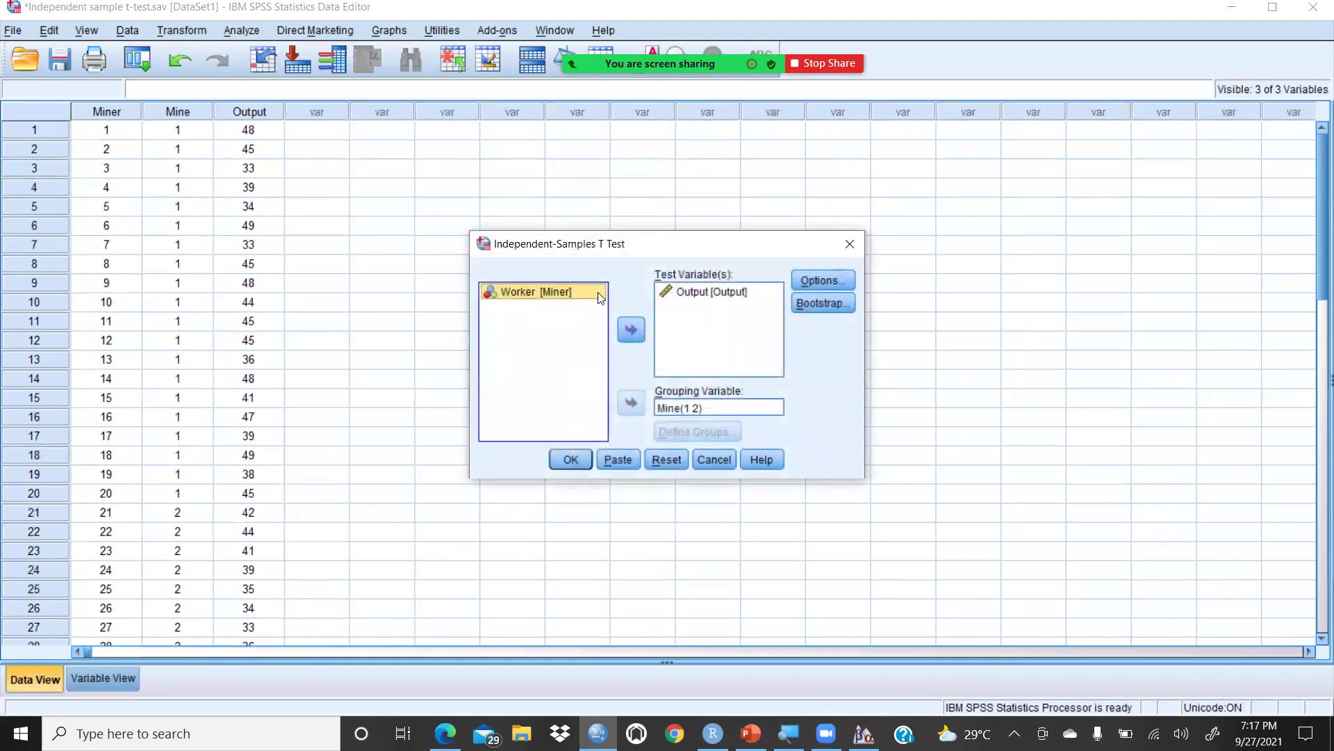
{"action": "left_click", "coordinate": [669, 460]}
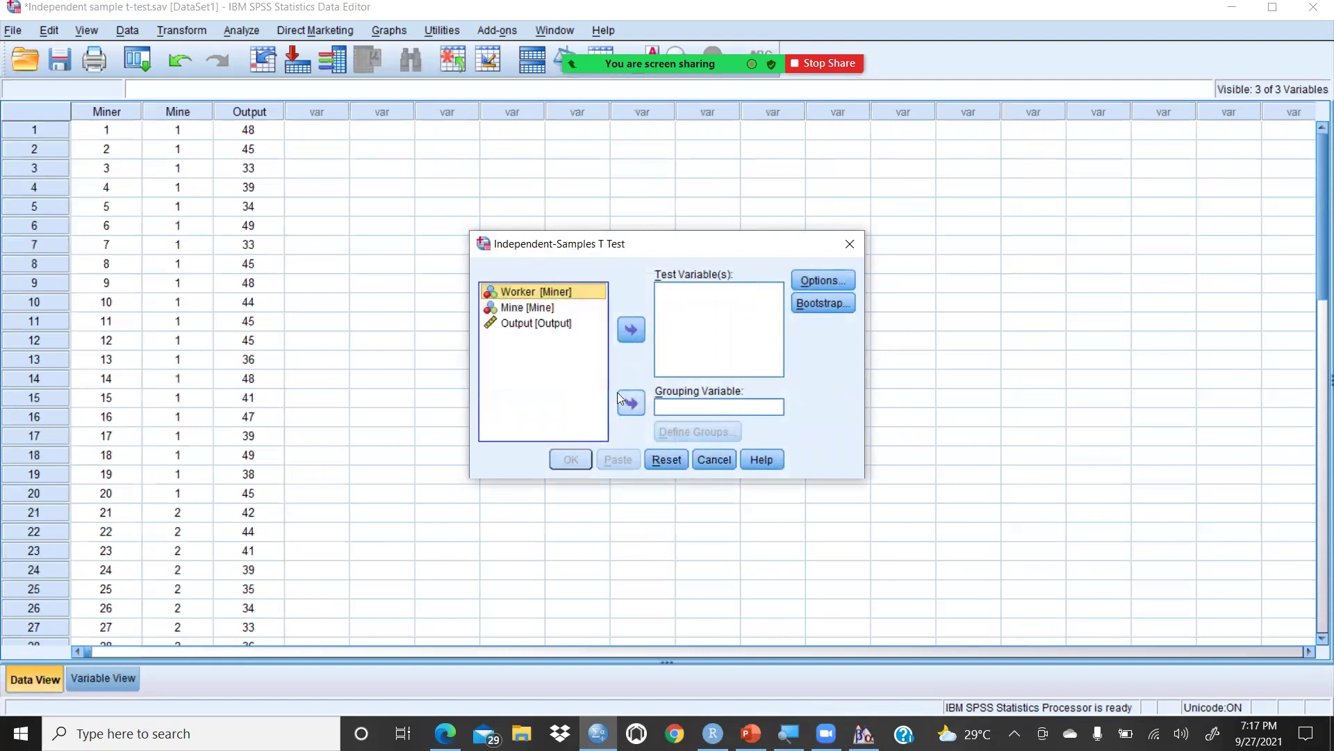
Assign Output as the test variable and Mine as the grouping variable
{"action": "left_click", "coordinate": [528, 323]}
{"action": "left_click", "coordinate": [631, 330]}
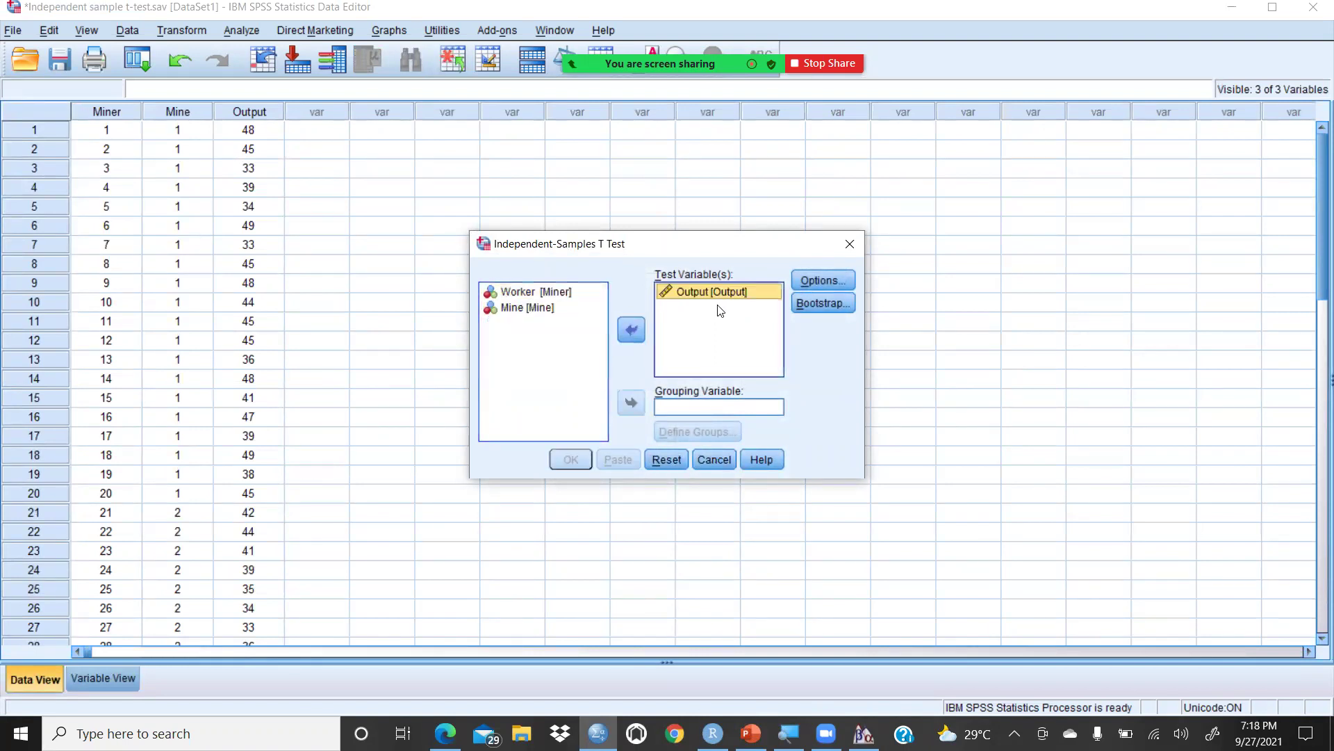
{"action": "left_click", "coordinate": [527, 308]}
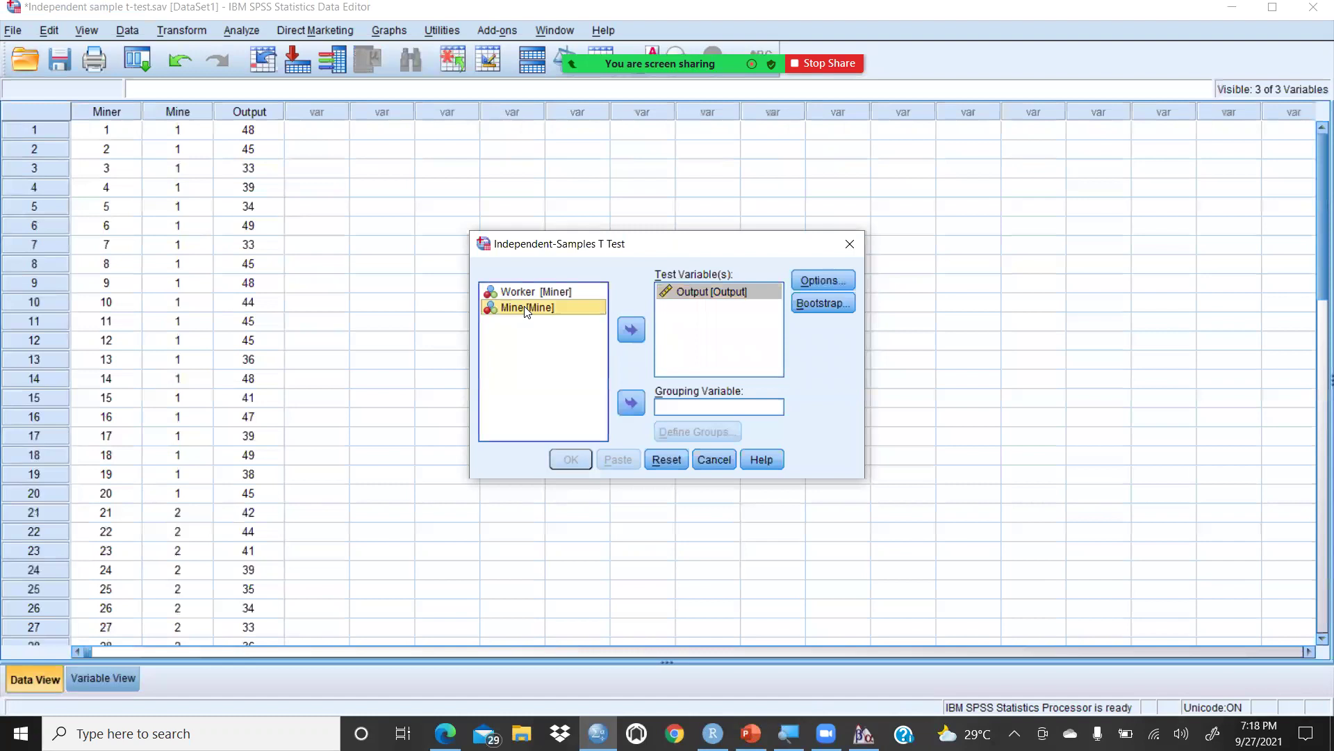
{"action": "left_click", "coordinate": [631, 407]}
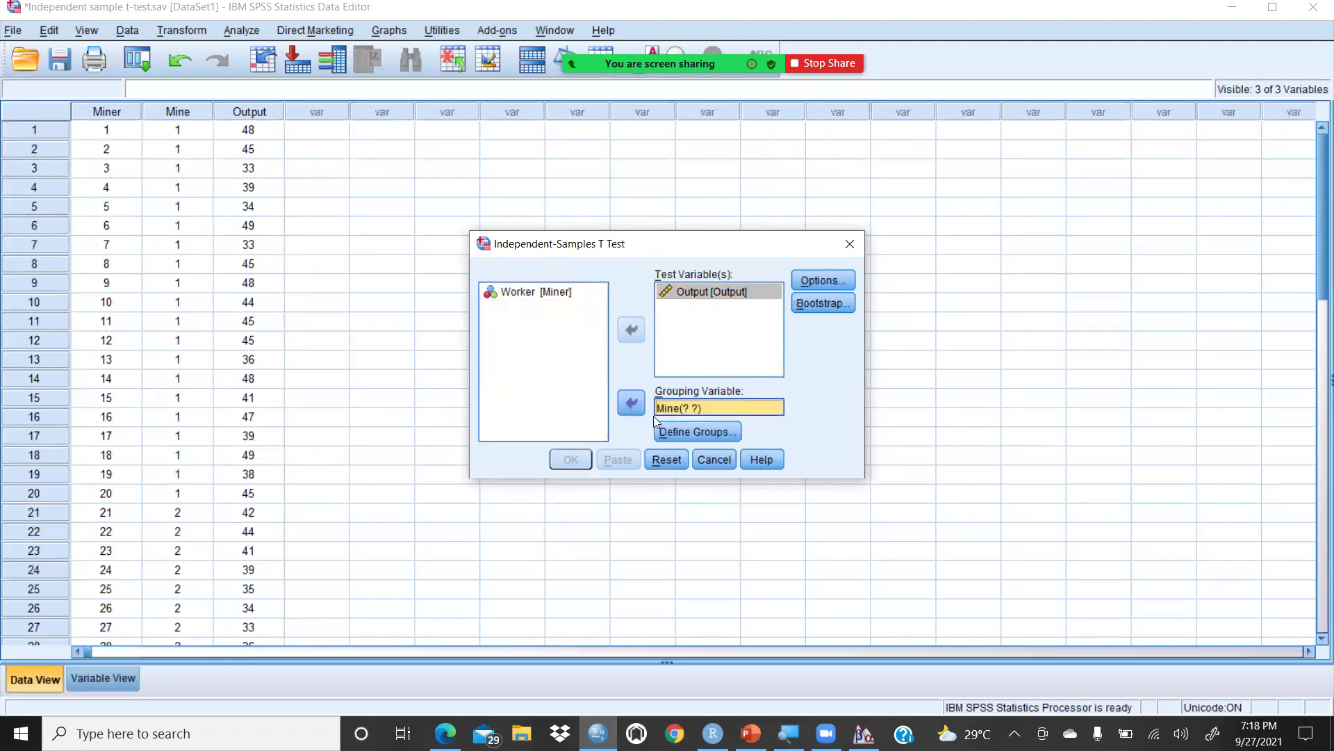
Define the Mine groups as 1 and 2 and run the independent-samples t test
{"action": "left_click", "coordinate": [685, 430]}
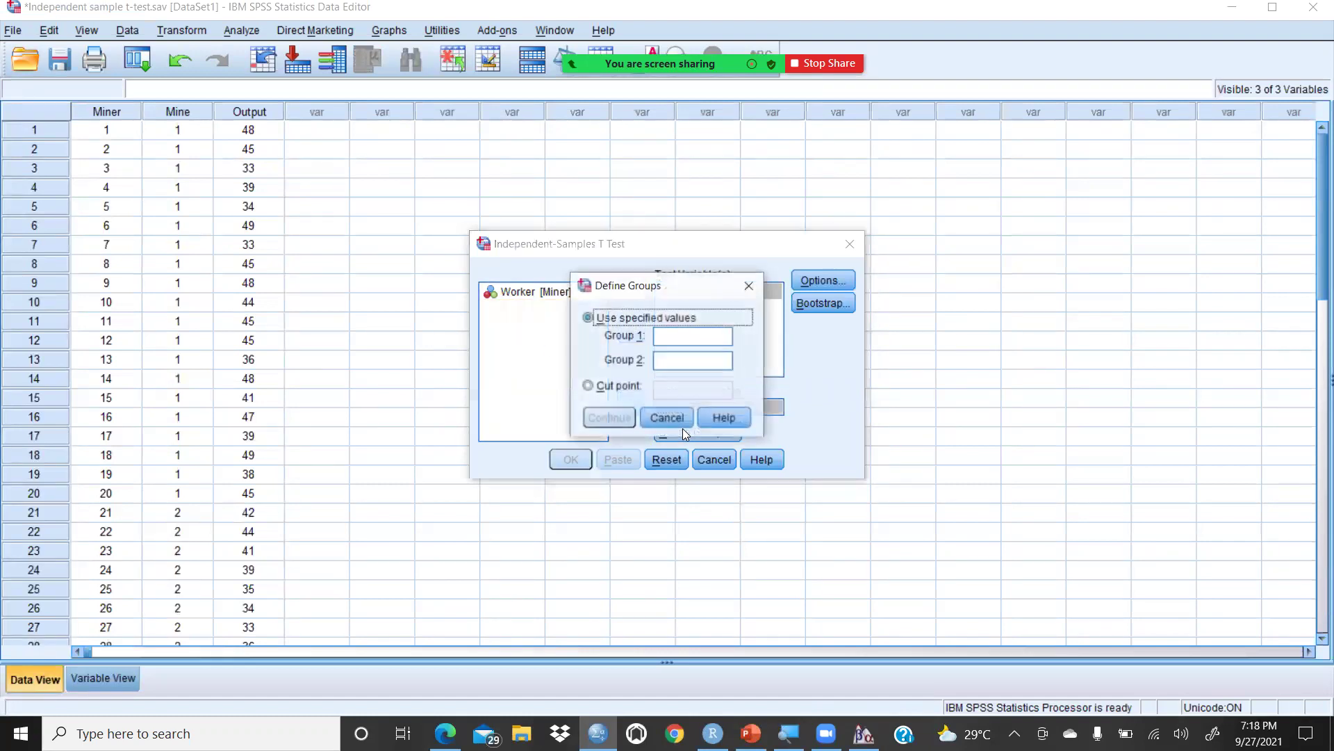
{"action": "left_click", "coordinate": [671, 356]}
{"action": "type", "text": "2"}
{"action": "left_click", "coordinate": [615, 418]}
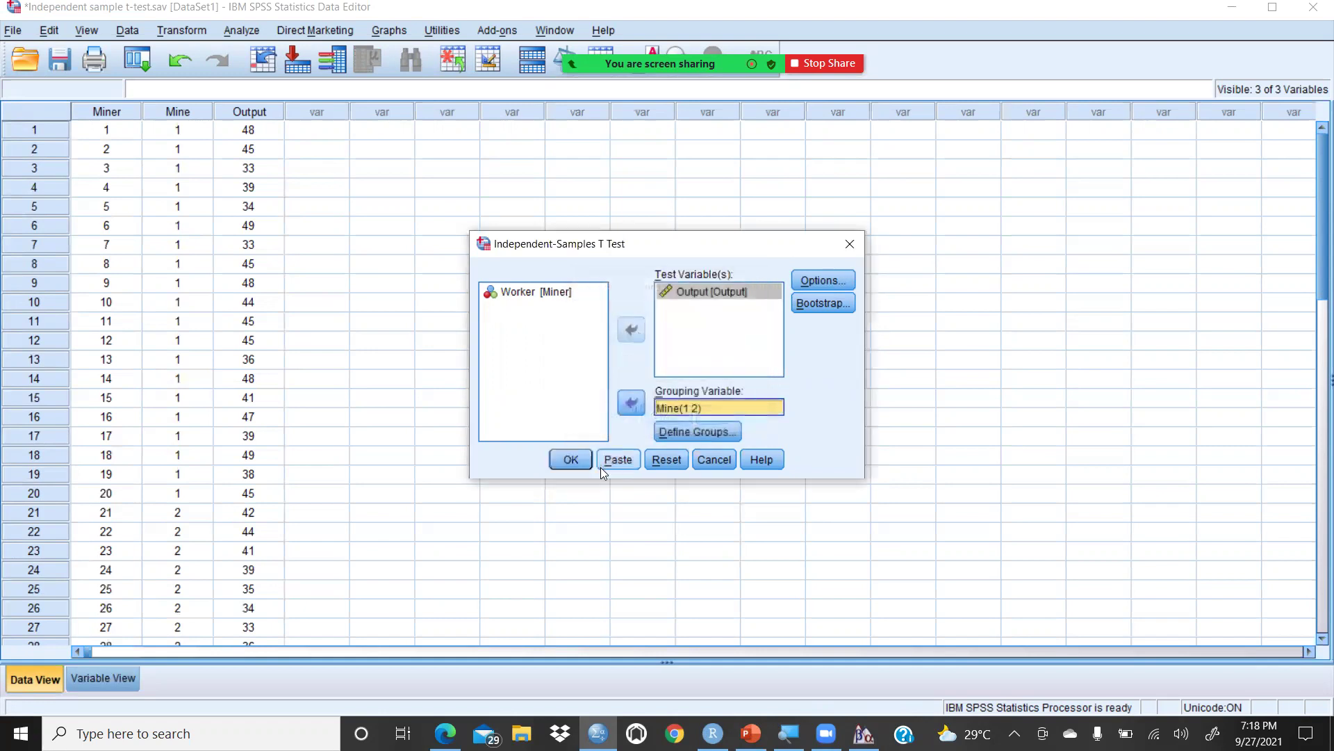
{"action": "left_click", "coordinate": [569, 459]}
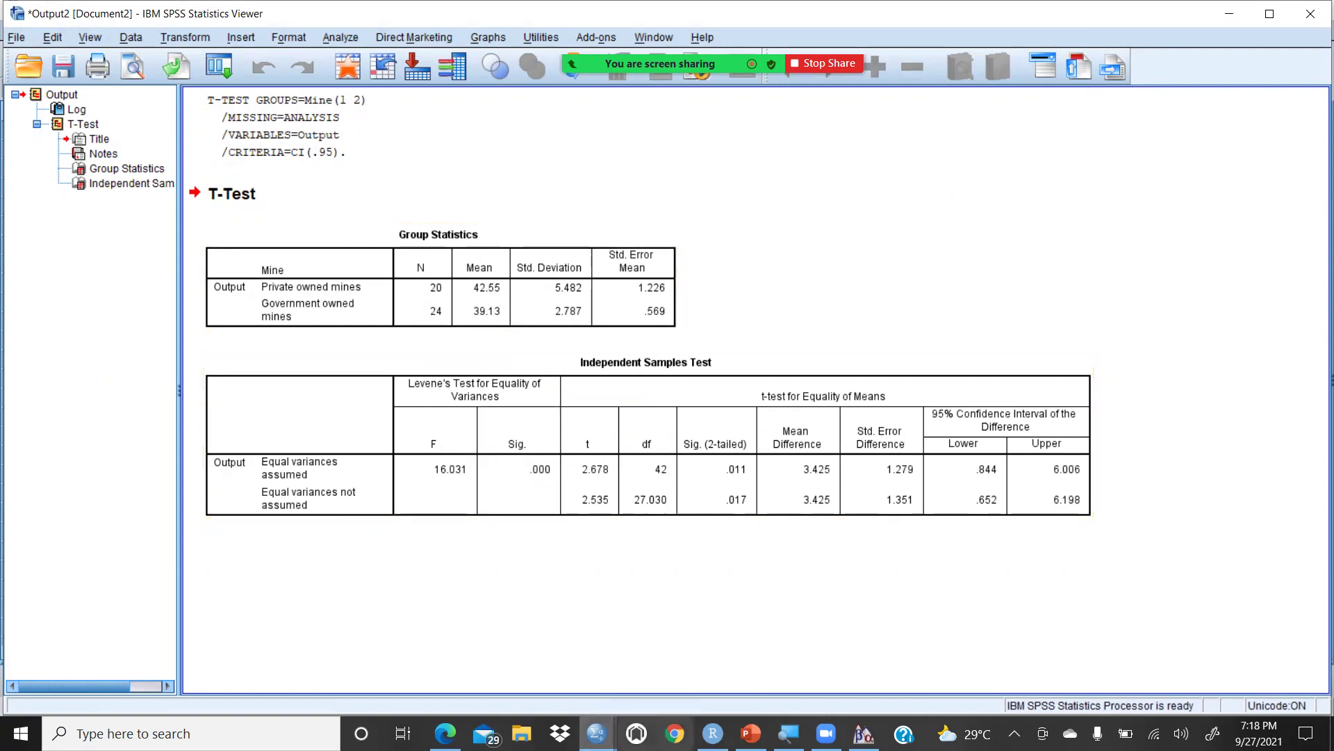
Switch to G*Power and set up a two-tailed post hoc achieved power analysis for the difference between two independent means
{"action": "left_click", "coordinate": [864, 734]}
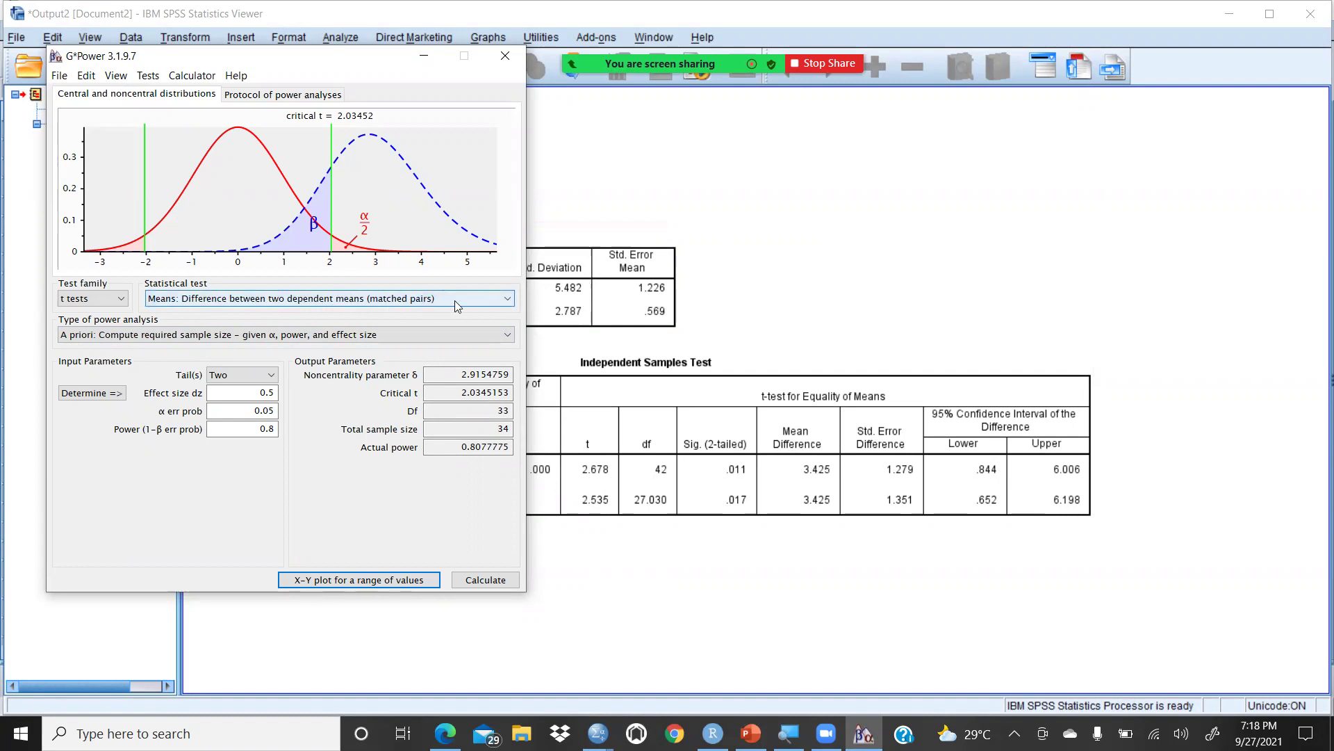
{"action": "left_click", "coordinate": [510, 299]}
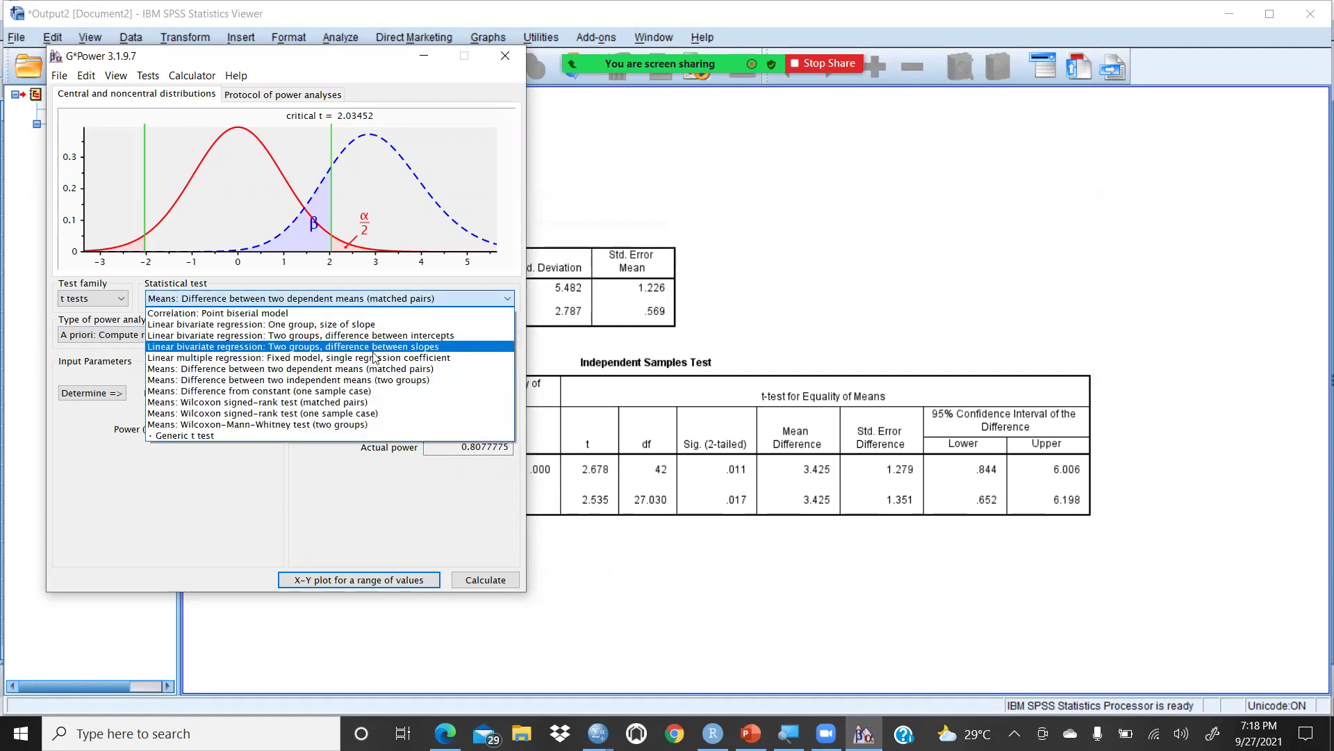
{"action": "left_click", "coordinate": [334, 381]}
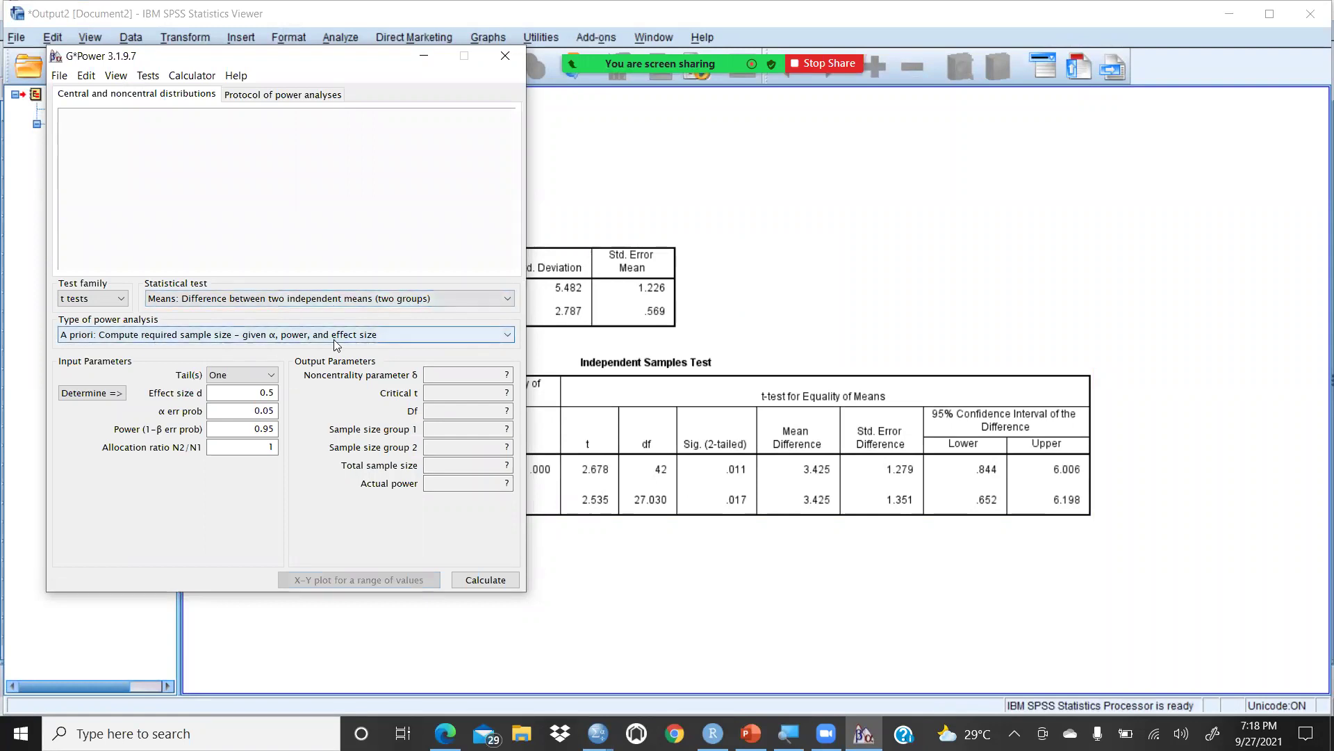
{"action": "left_click", "coordinate": [507, 337]}
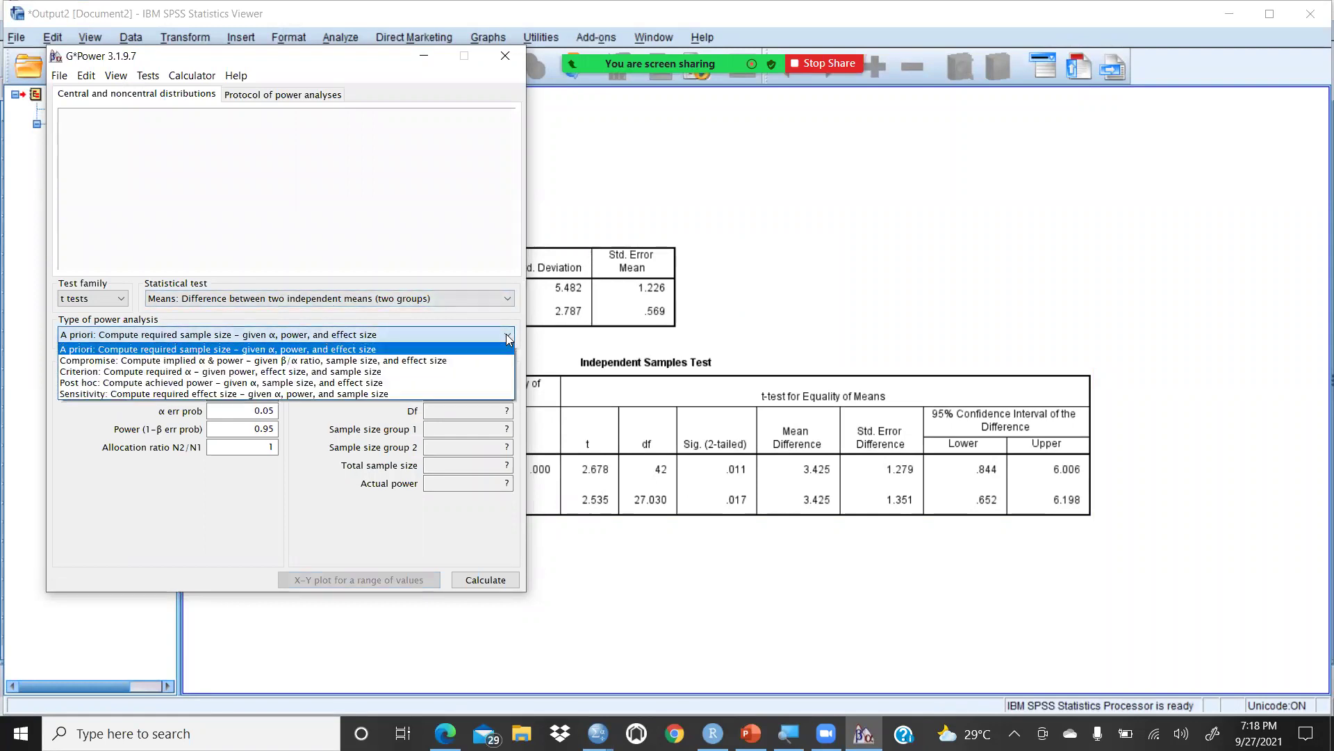
{"action": "left_click", "coordinate": [267, 383]}
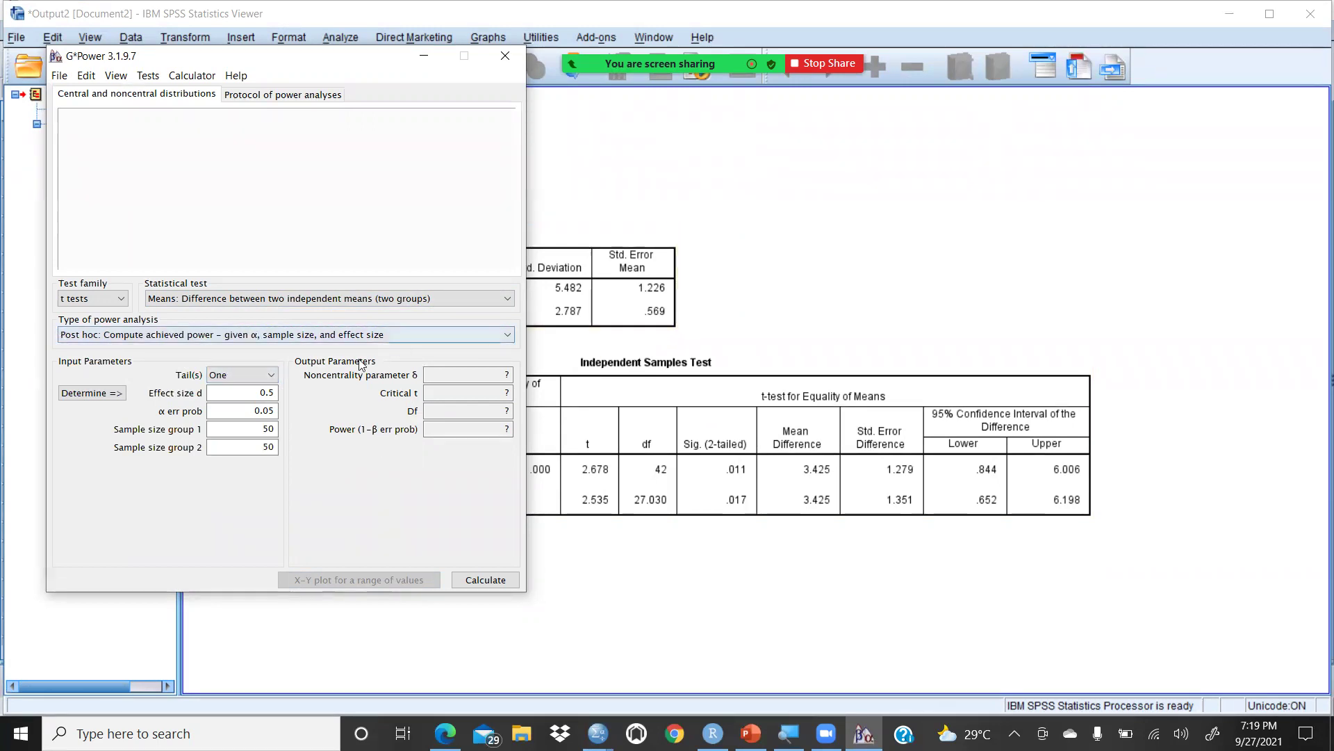
{"action": "left_click", "coordinate": [271, 377]}
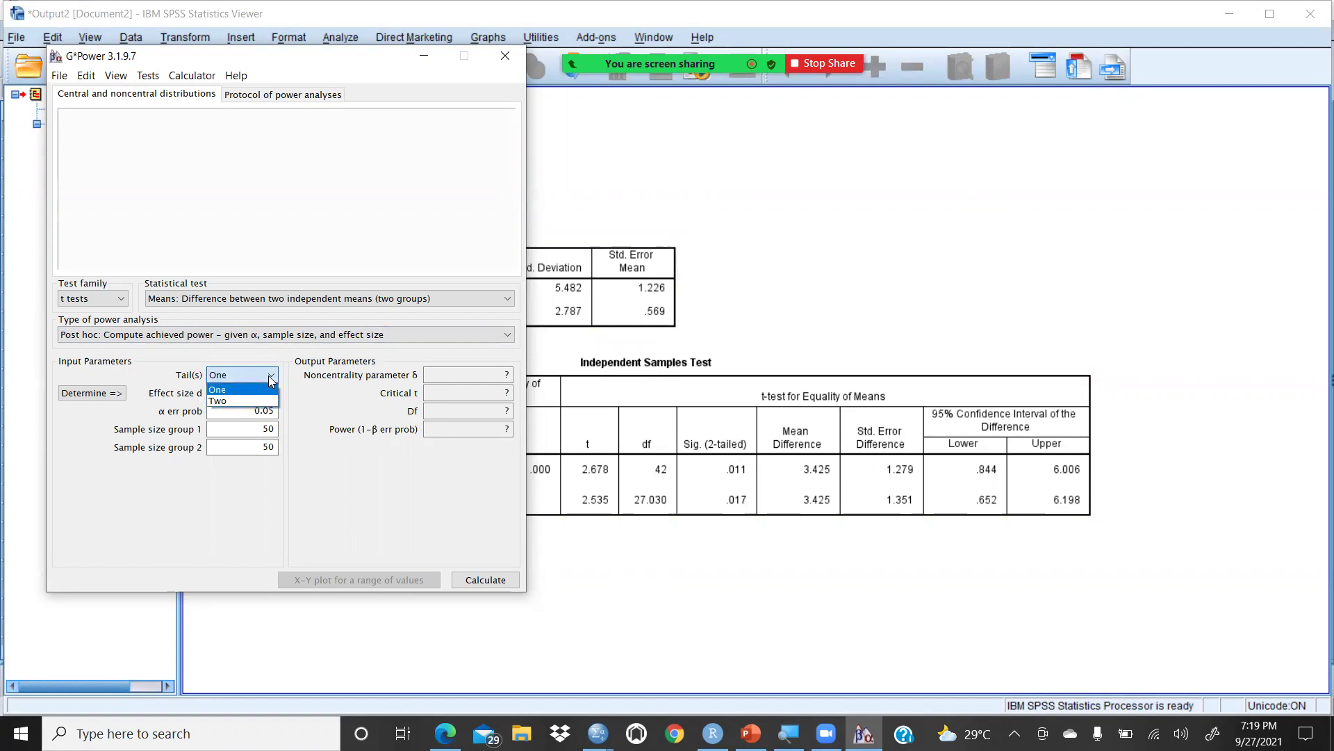
{"action": "left_click", "coordinate": [244, 401]}
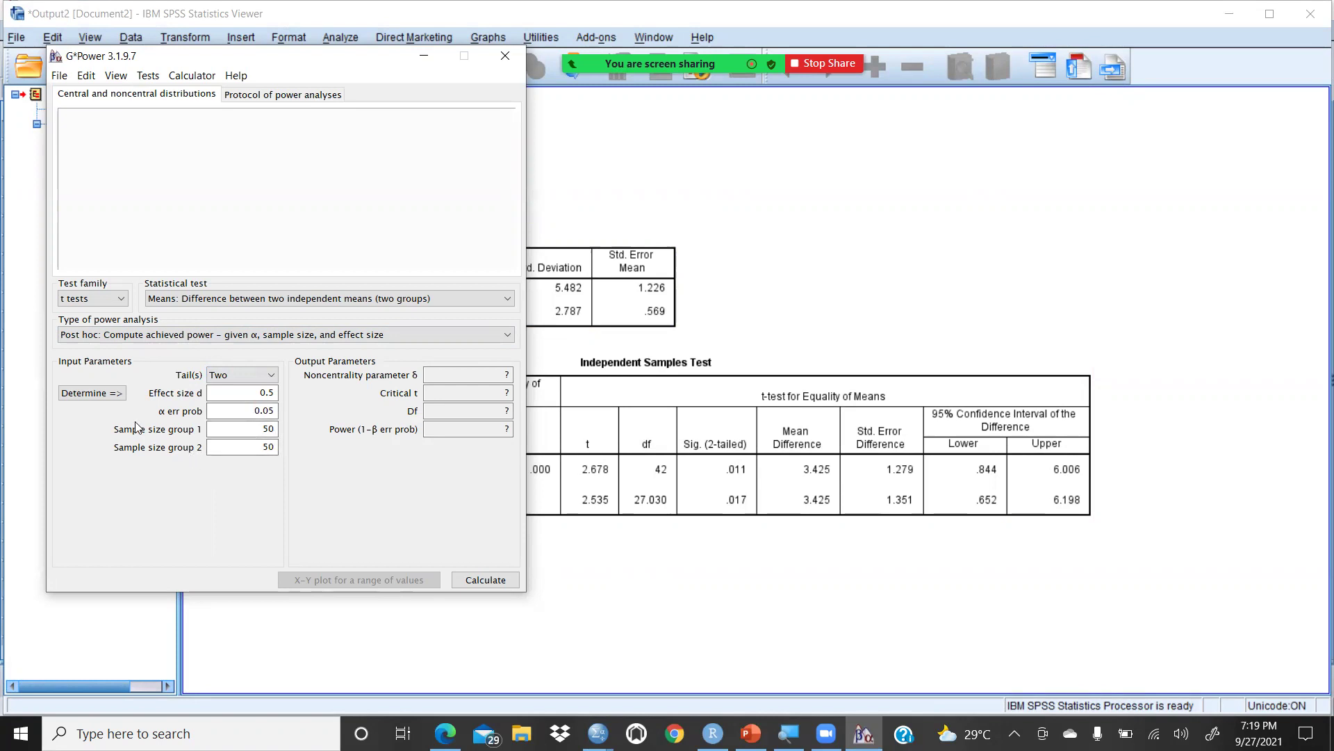
Open the effect size calculation and enter 20 as the group 1 mean and 24 as the group 2 mean under n1 = n2
{"action": "left_click", "coordinate": [83, 394]}
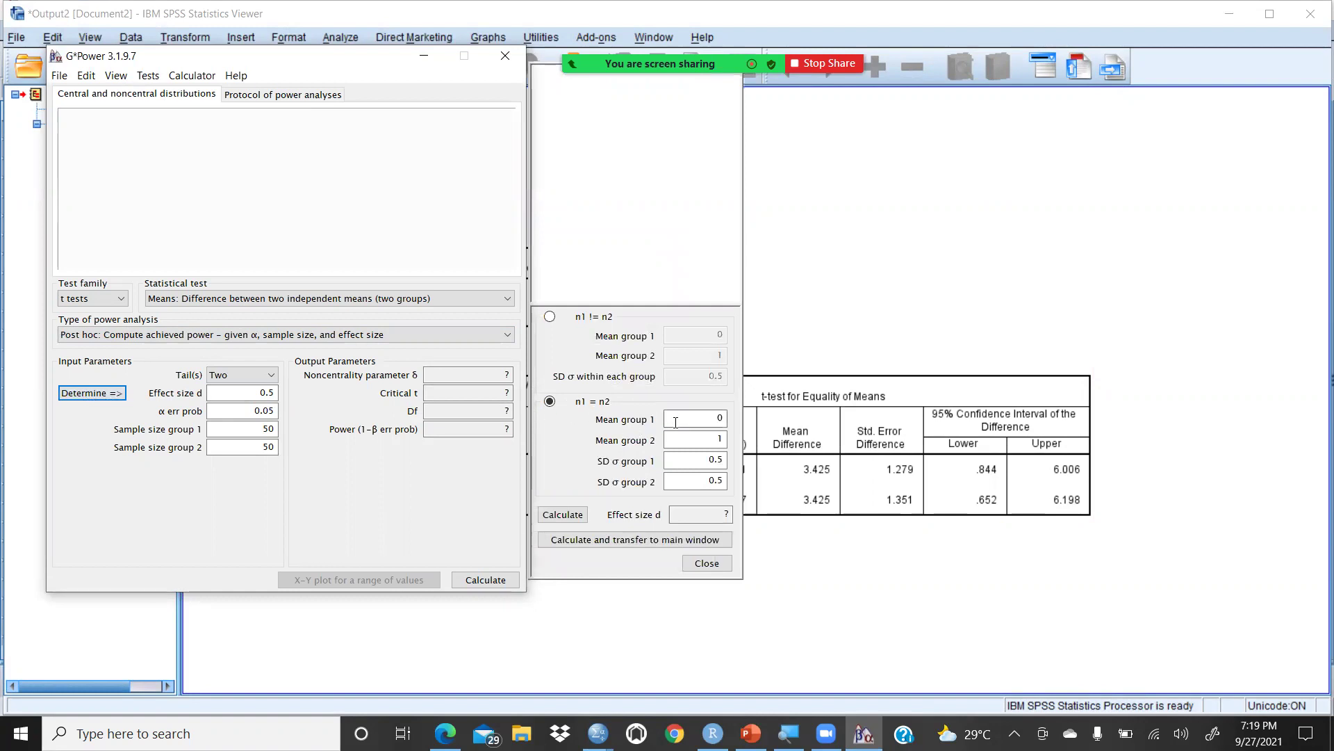
{"action": "left_click", "coordinate": [789, 420]}
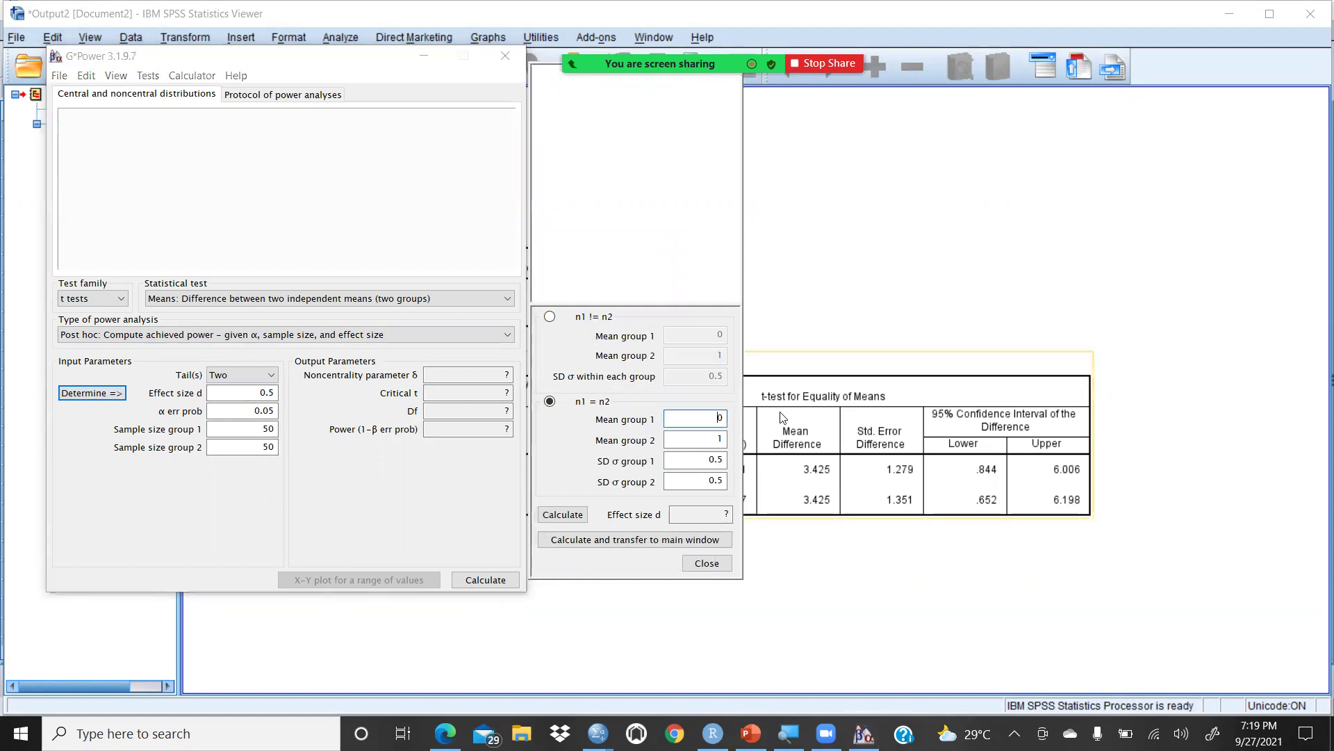
{"action": "key", "text": "BackSpace"}
{"action": "type", "text": "20"}
{"action": "left_click", "coordinate": [724, 440]}
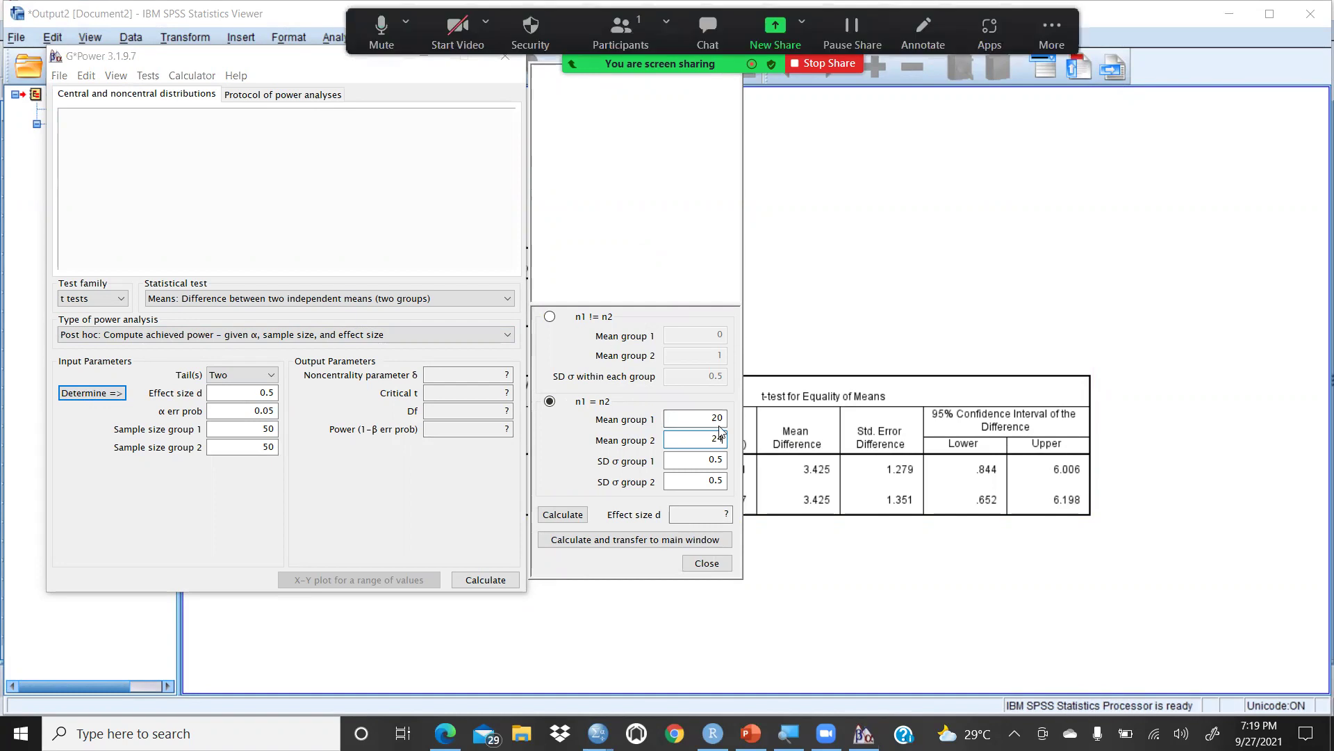
Consult the group statistics in the SPSS output, and back in G*Power set the standard deviations to 5.4 for group 1 and 2.7 for group 2
{"action": "mouse_move", "coordinate": [597, 733]}
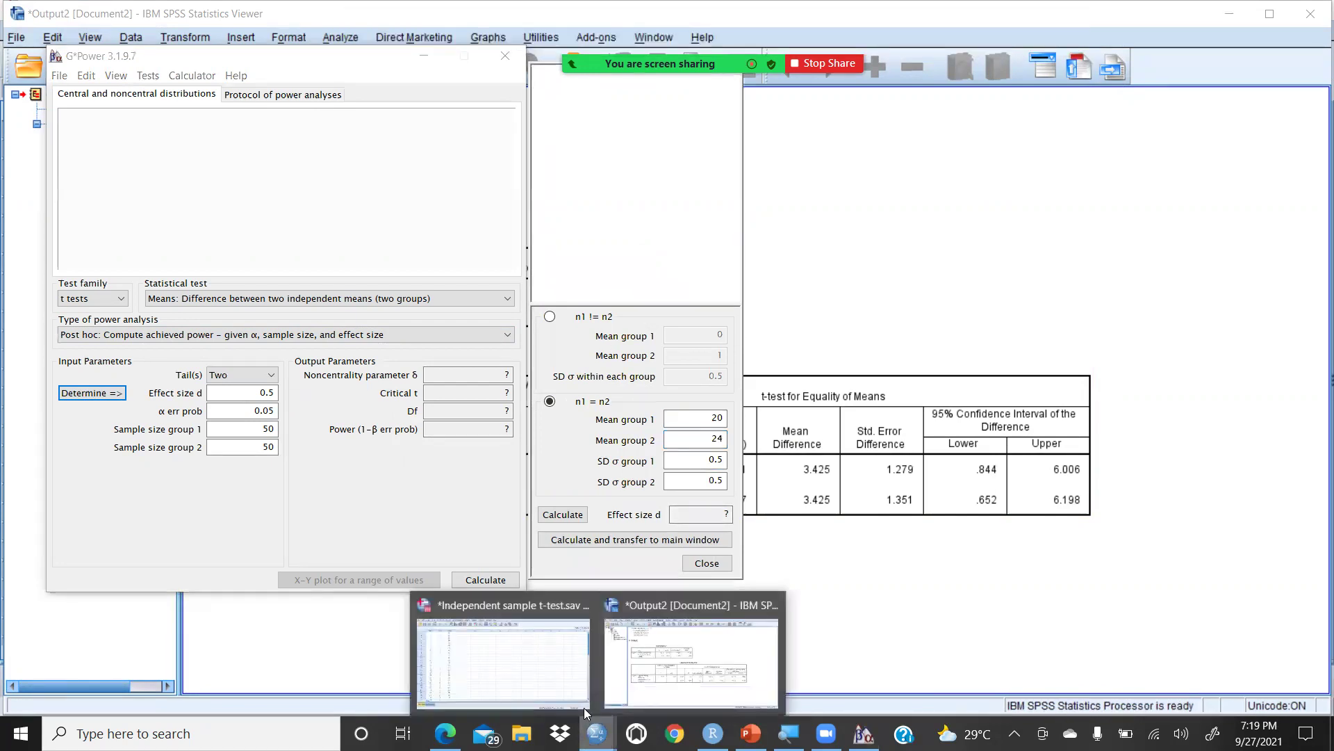
{"action": "left_click", "coordinate": [665, 669]}
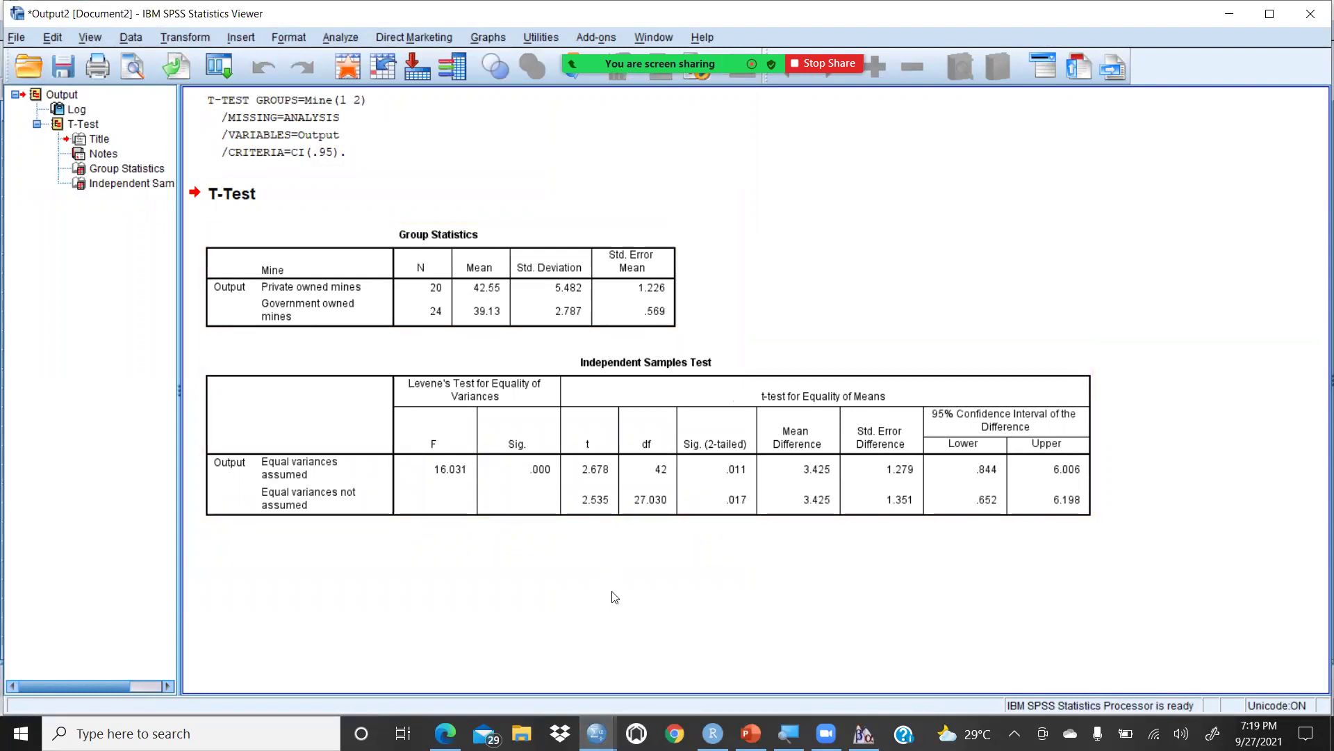
{"action": "left_click", "coordinate": [598, 734]}
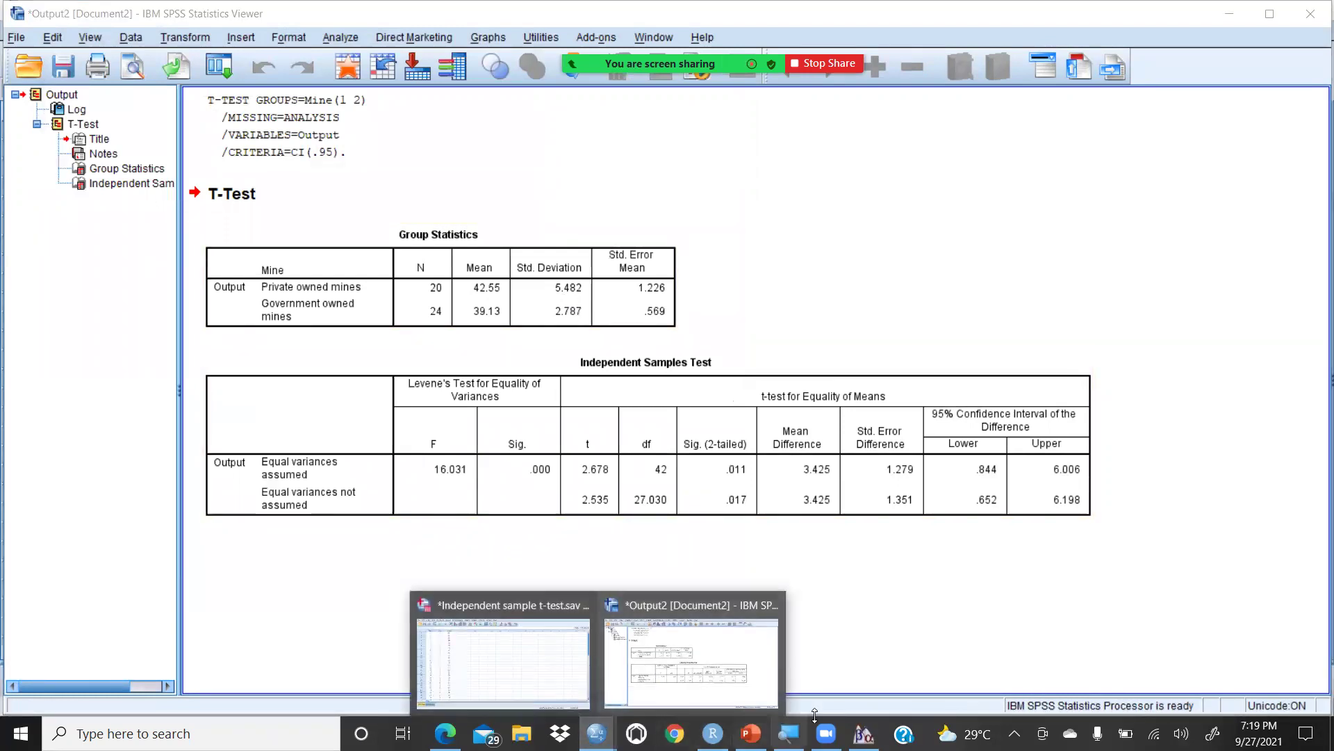
{"action": "left_click", "coordinate": [864, 734]}
{"action": "left_click", "coordinate": [725, 461]}
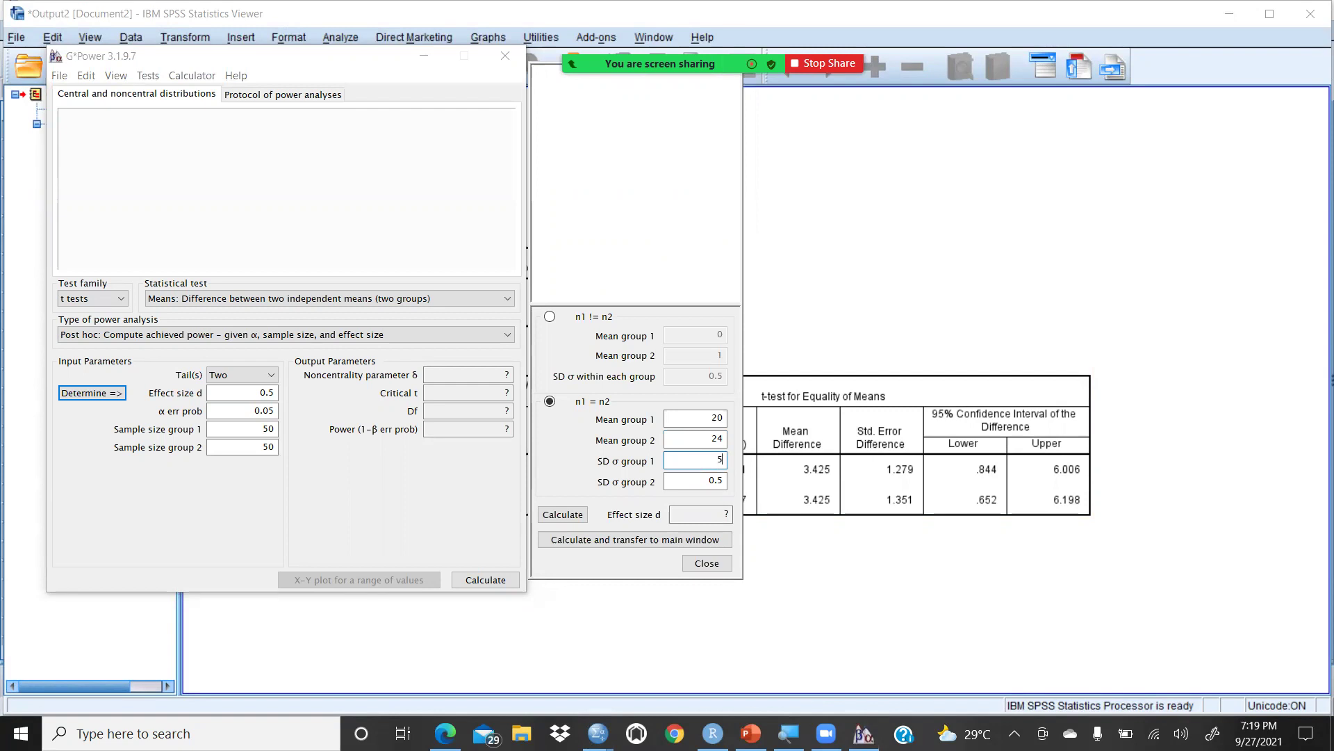
{"action": "left_click", "coordinate": [723, 479]}
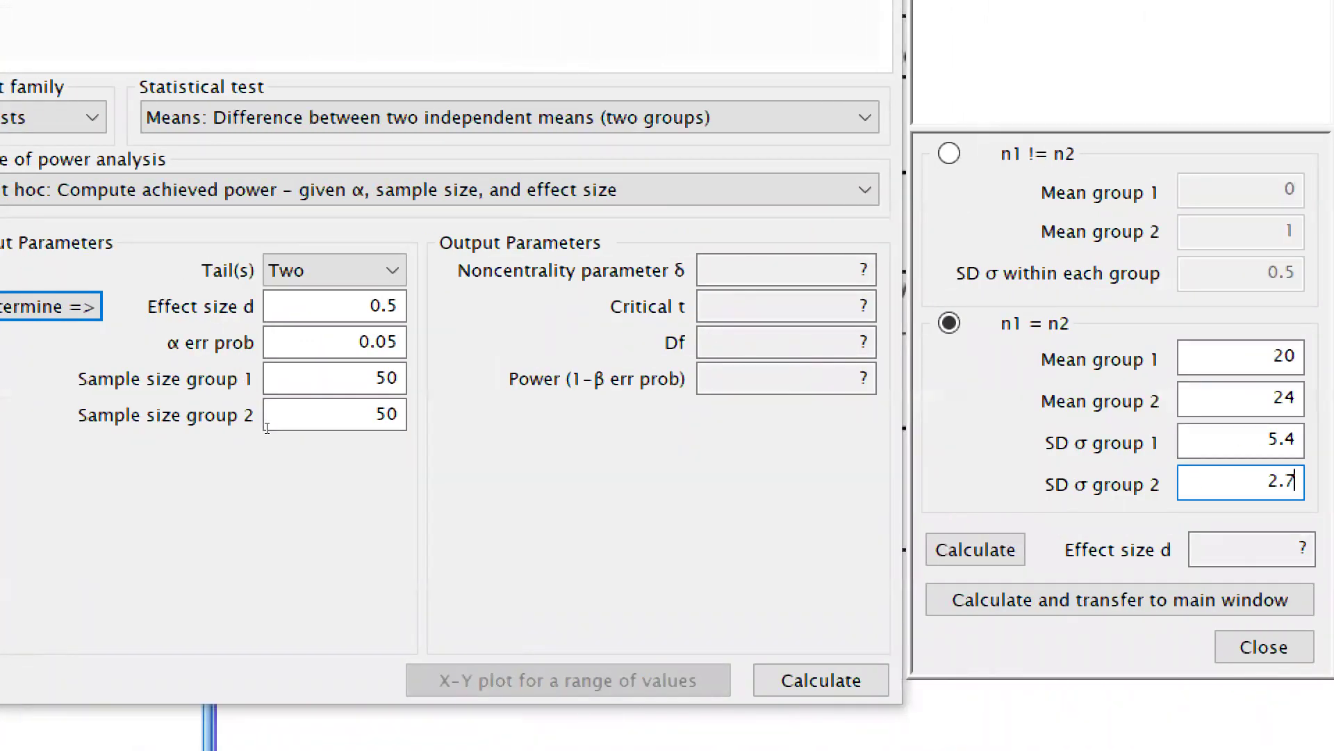
Set the sample sizes to 20 for group 1 and 24 for group 2
{"action": "left_click", "coordinate": [272, 386]}
{"action": "key", "text": "Delete"}
{"action": "key", "text": "Delete"}
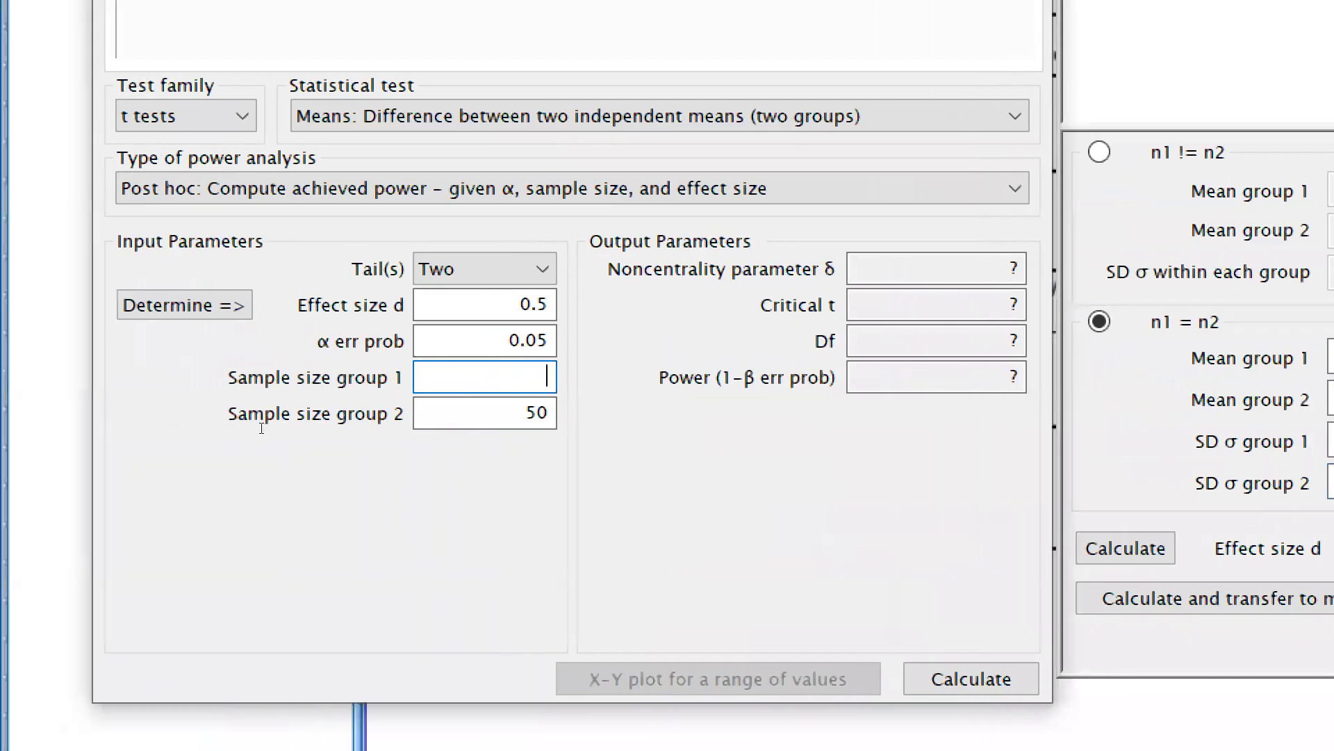
{"action": "type", "text": "20"}
{"action": "key", "text": "Tab"}
{"action": "key", "text": "Delete"}
{"action": "key", "text": "Delete"}
{"action": "type", "text": "24"}
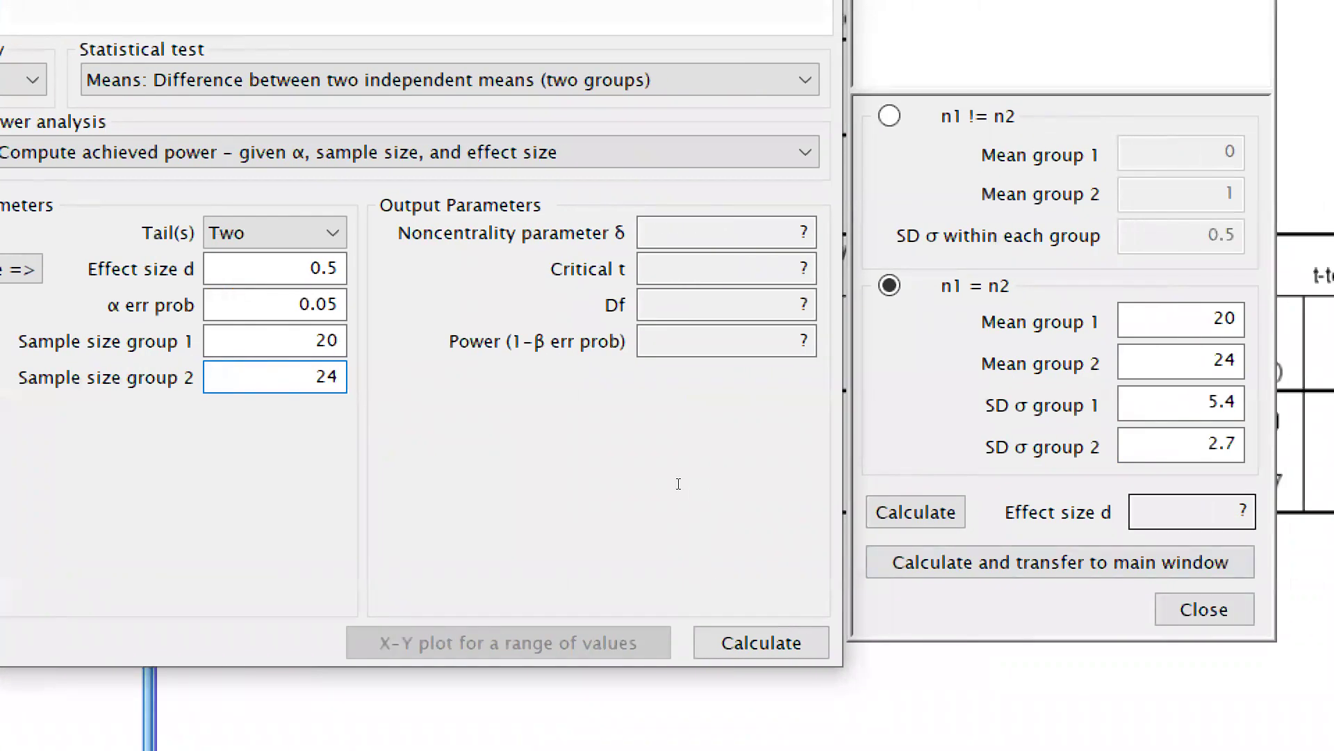
Calculate effect size d, transfer it to the main window, and compute the achieved power
{"action": "key", "text": "Tab"}
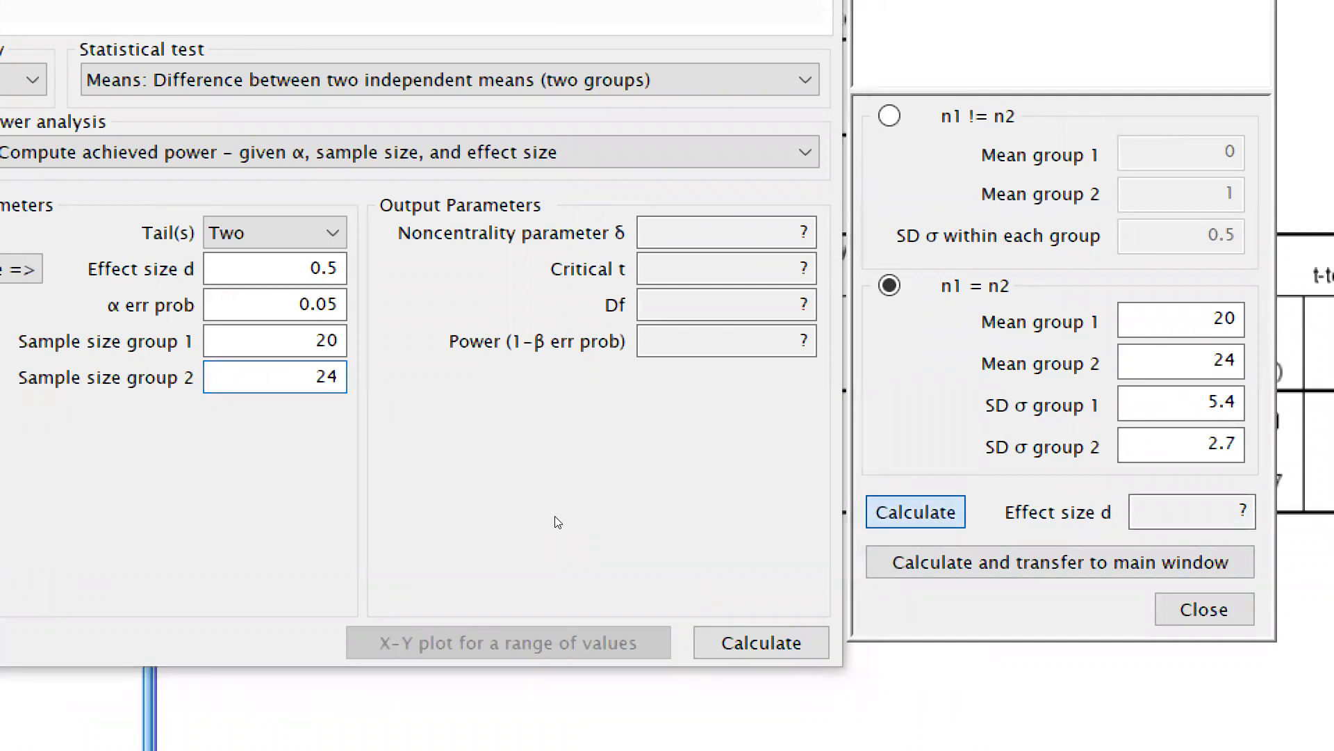
{"action": "key", "text": "space"}
{"action": "key", "text": "Tab"}
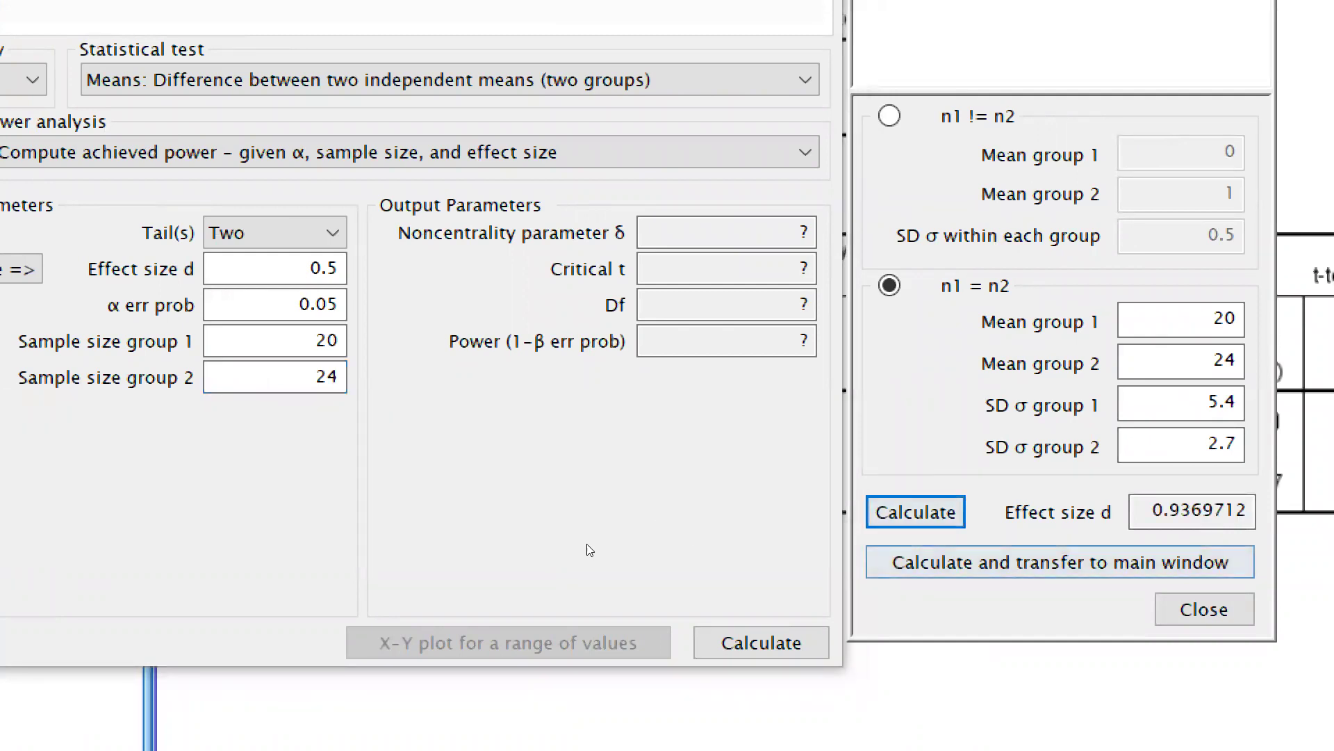
{"action": "key", "text": "space"}
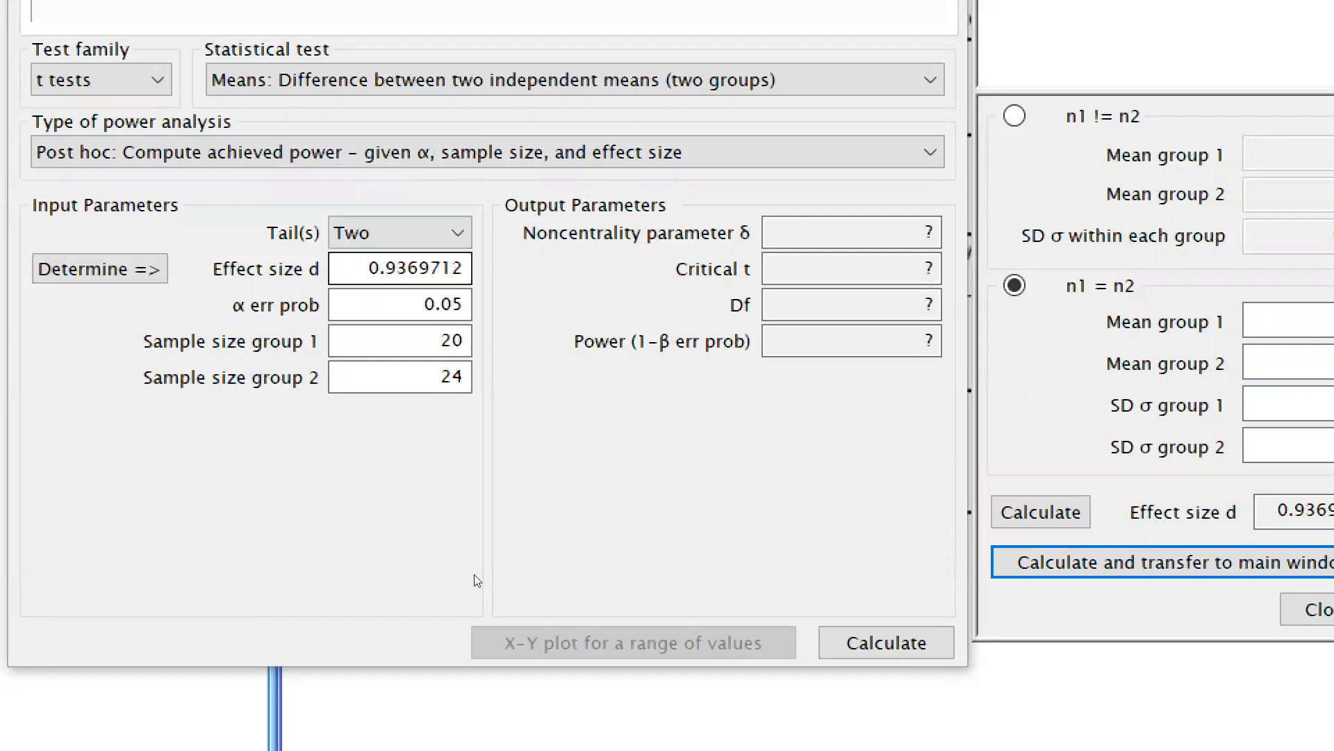
{"action": "left_click", "coordinate": [887, 643]}
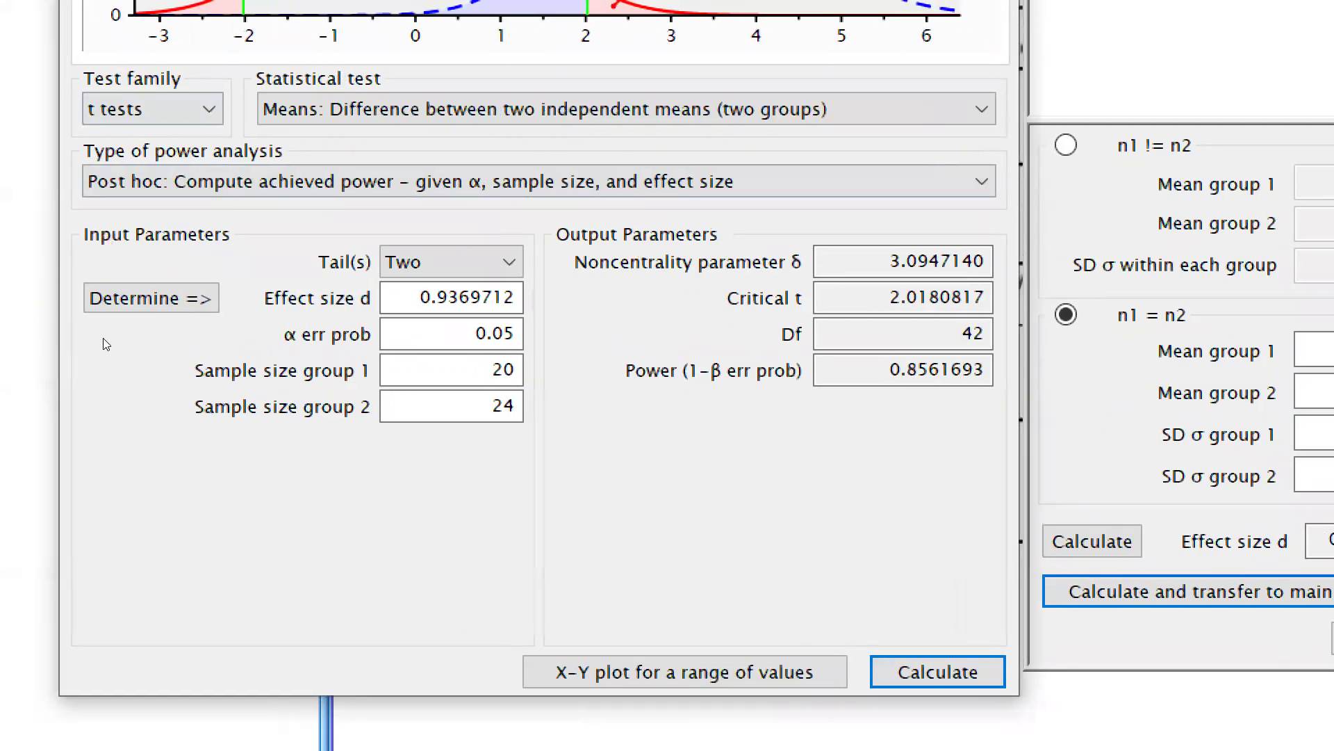
Change the statistical test to Means: Difference from constant (one sample case)
{"action": "left_click", "coordinate": [52, 299]}
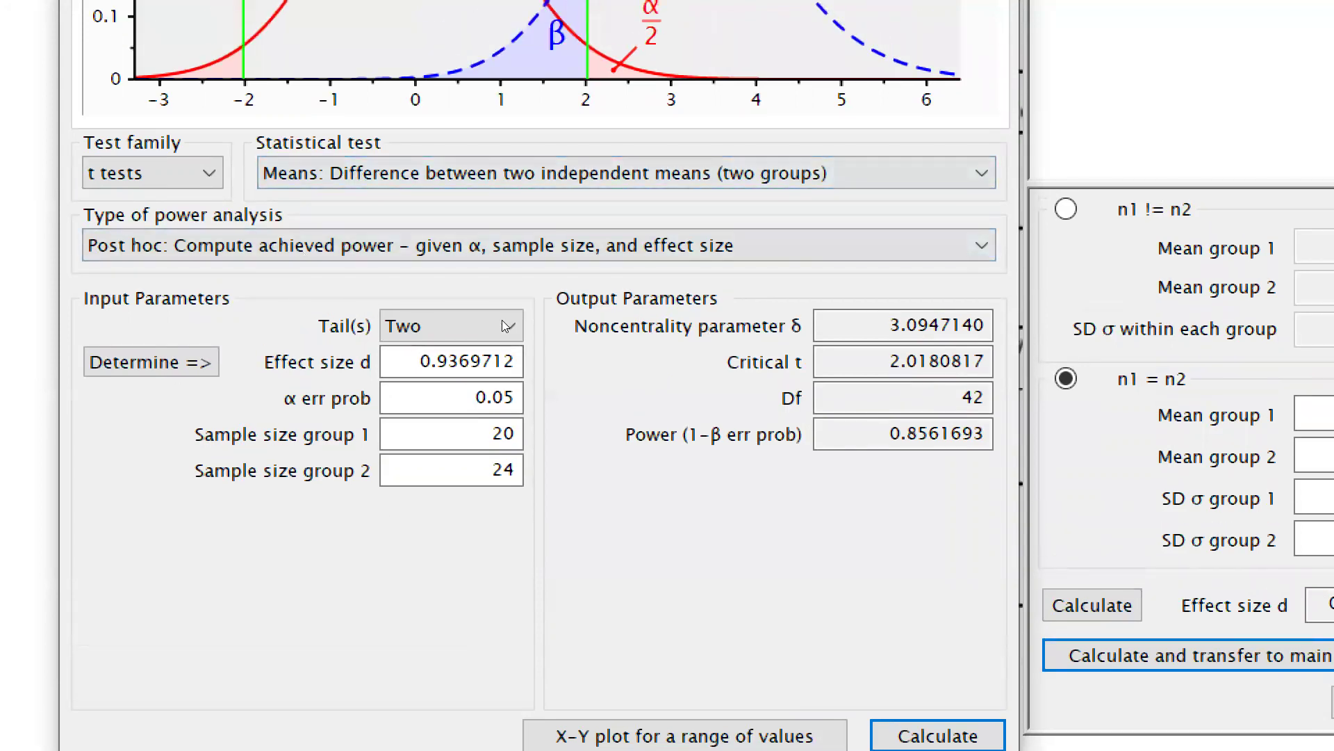
{"action": "left_click", "coordinate": [506, 174]}
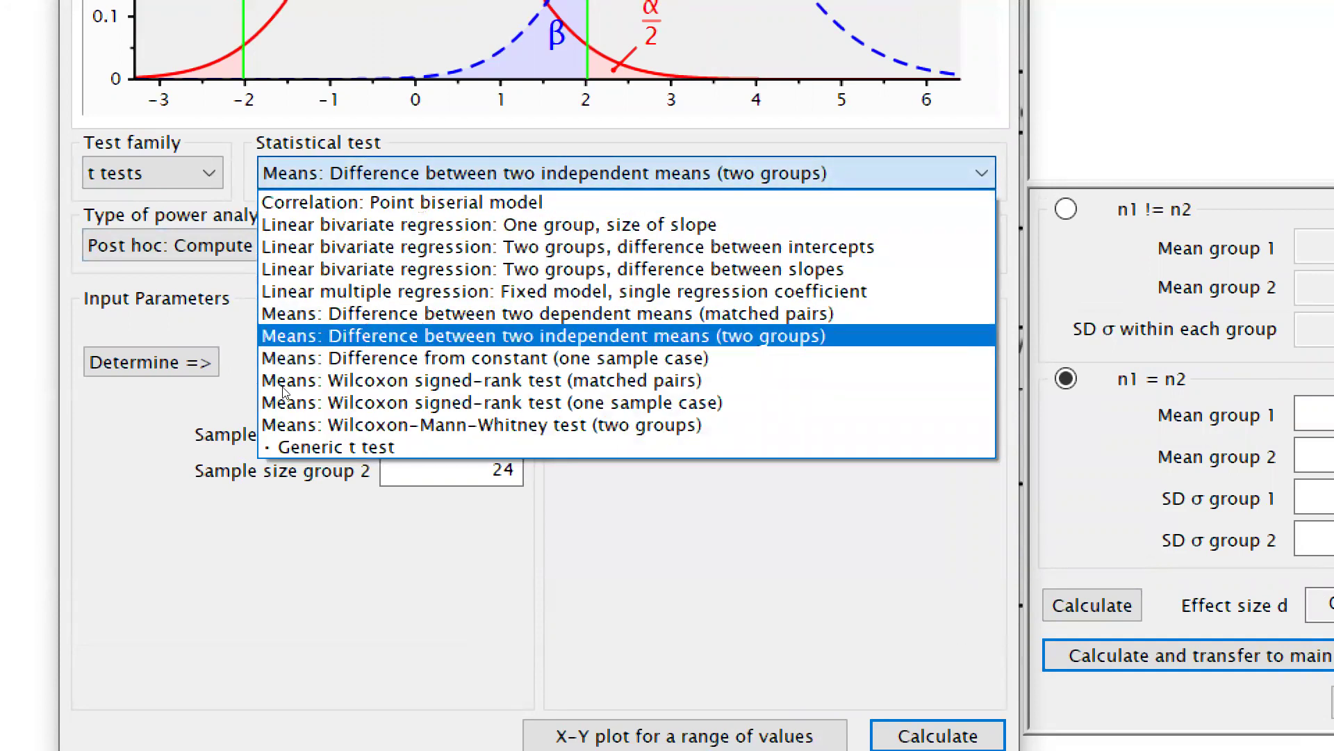
{"action": "key", "text": "Return"}
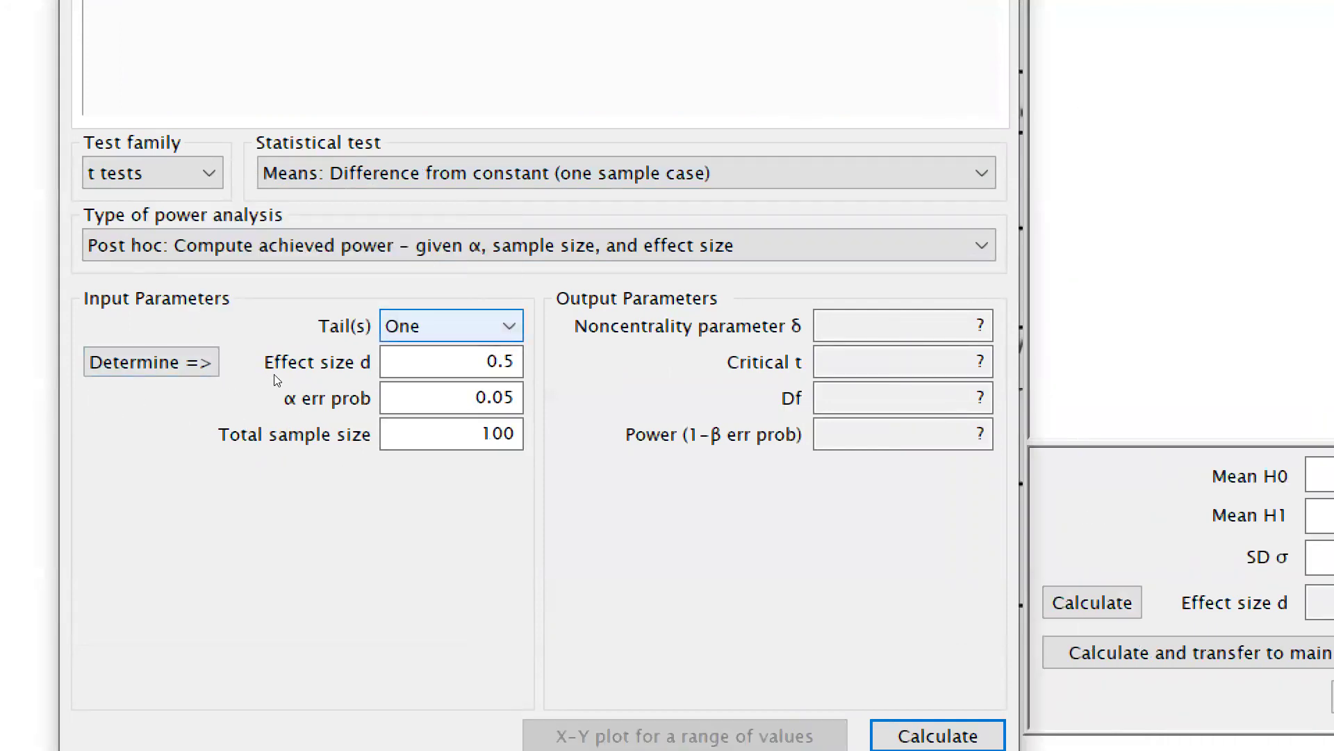
Set the power analysis type to A priori and calculate the required sample size with the default input parameters
{"action": "key", "text": "Tab"}
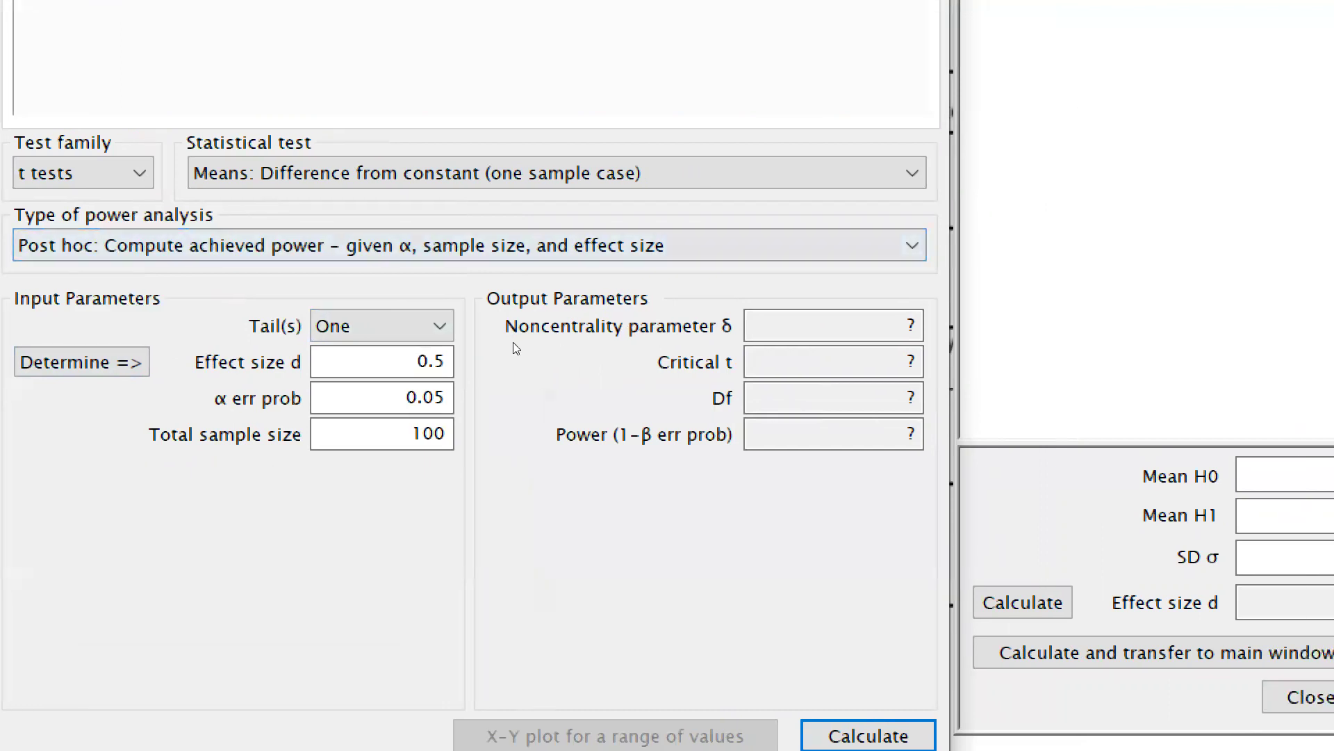
{"action": "key", "text": "alt+Down"}
{"action": "key", "text": "Up"}
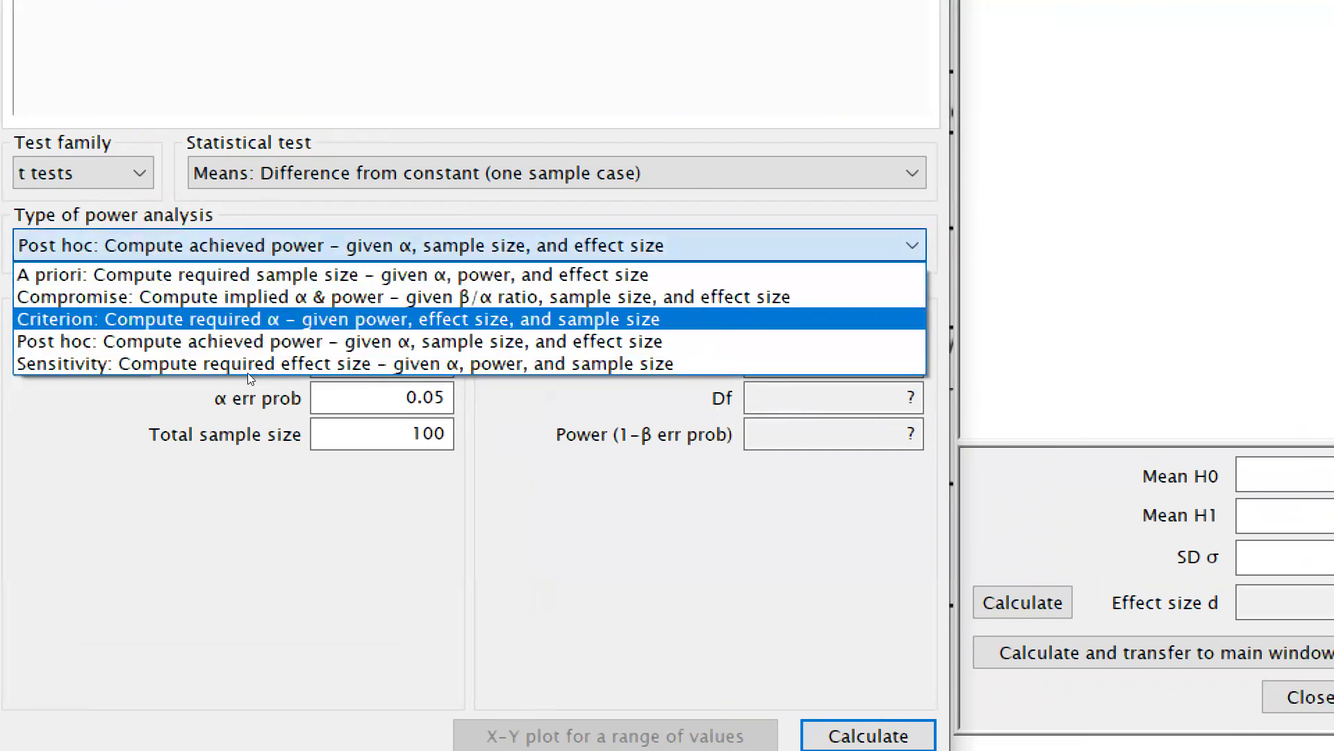
{"action": "key", "text": "Down"}
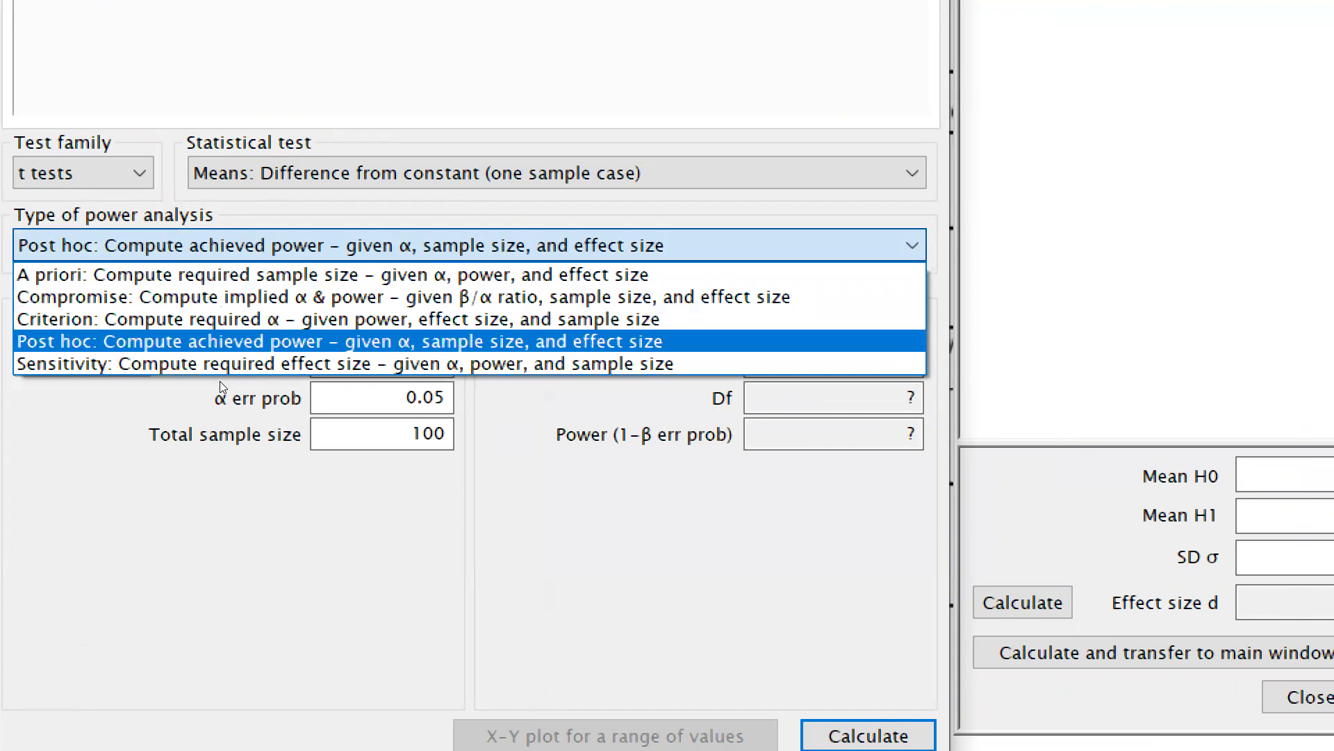
{"action": "key", "text": "Home"}
{"action": "key", "text": "Return"}
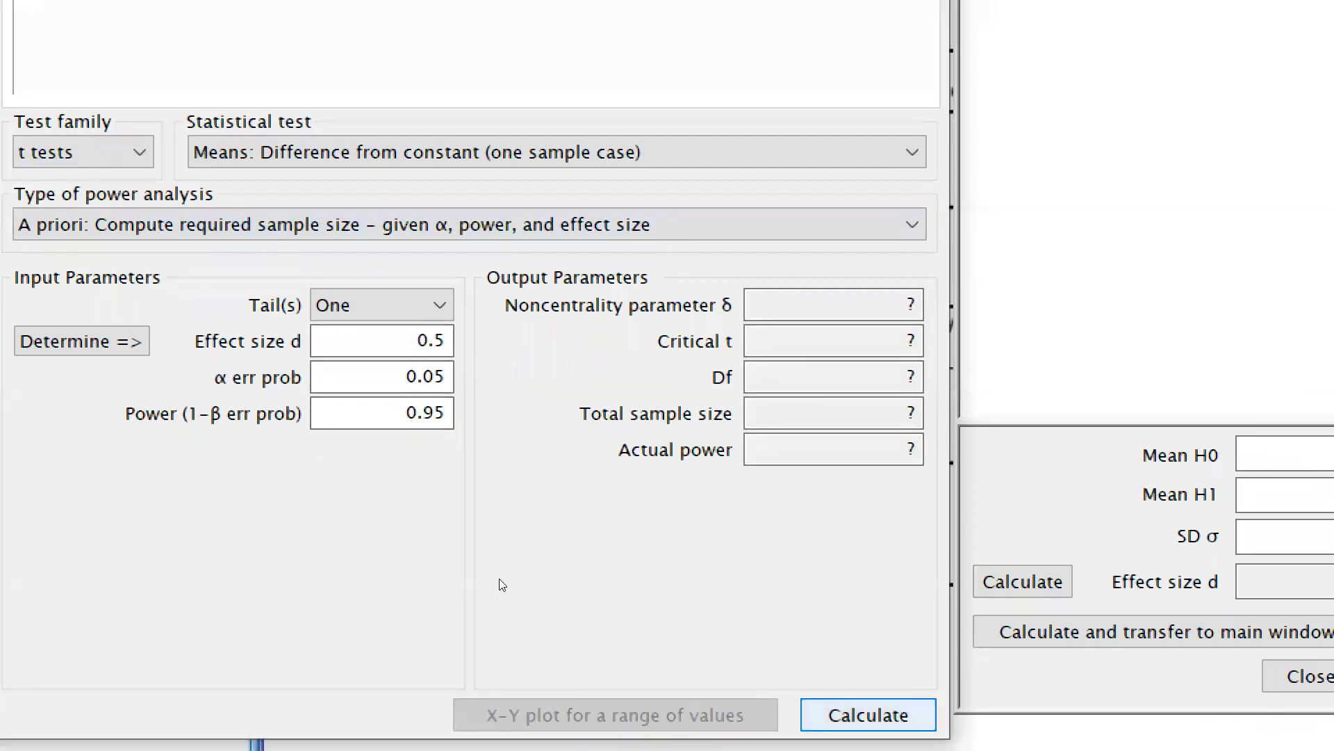
{"action": "key", "text": "Return"}
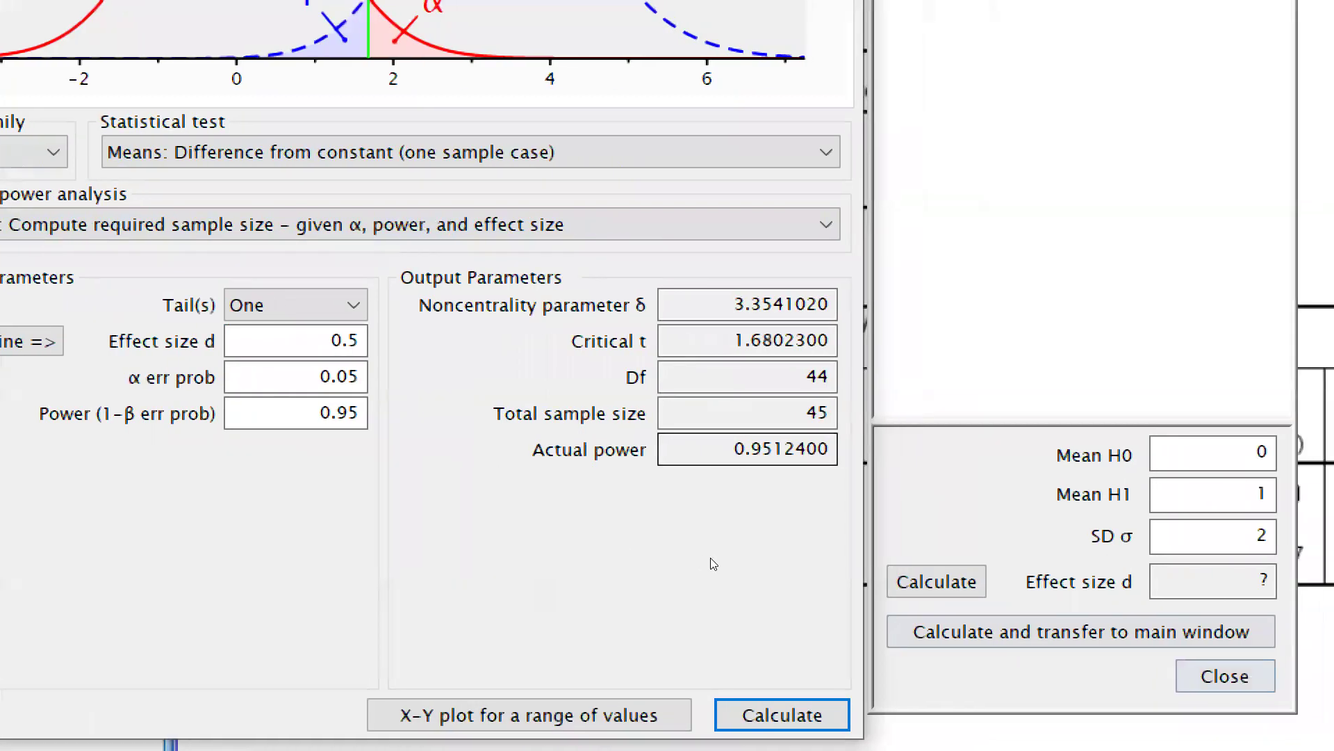
Close the effect size calculator and set effect size d to 0.2
{"action": "key", "text": "Escape"}
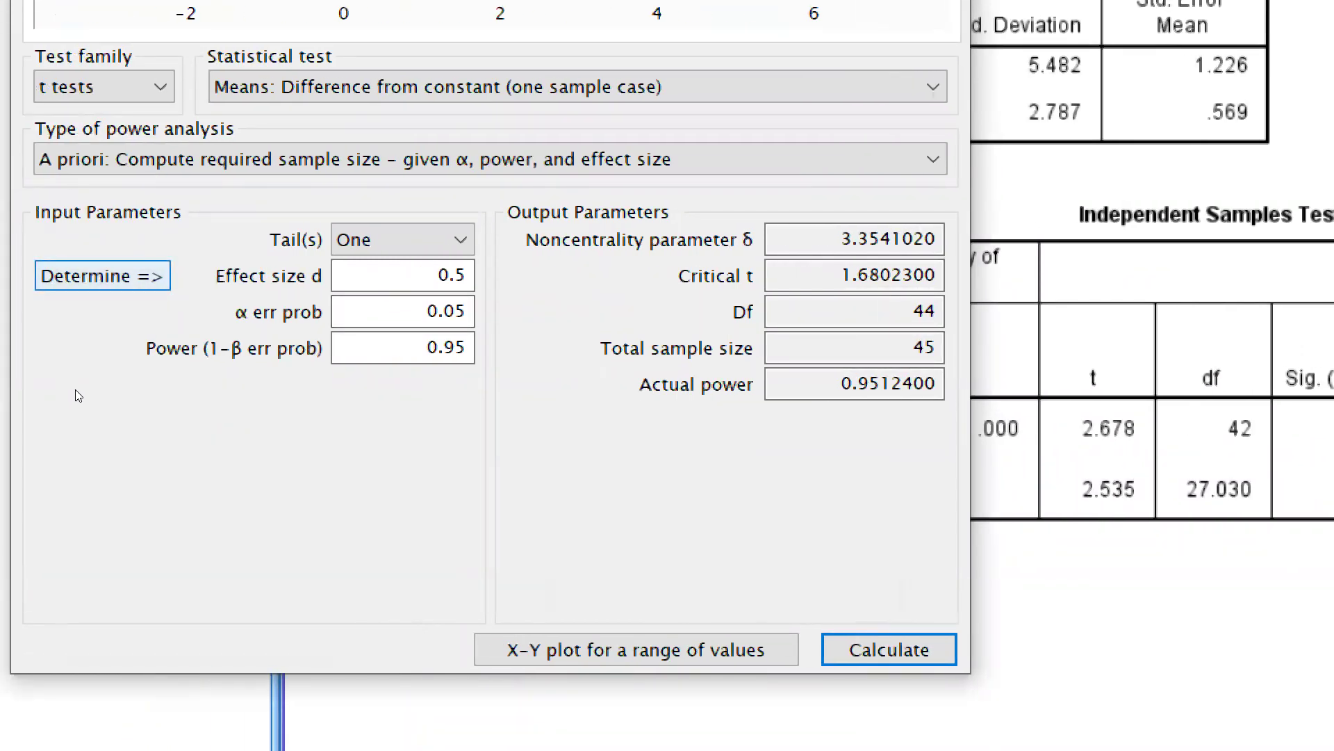
{"action": "key", "text": "Tab"}
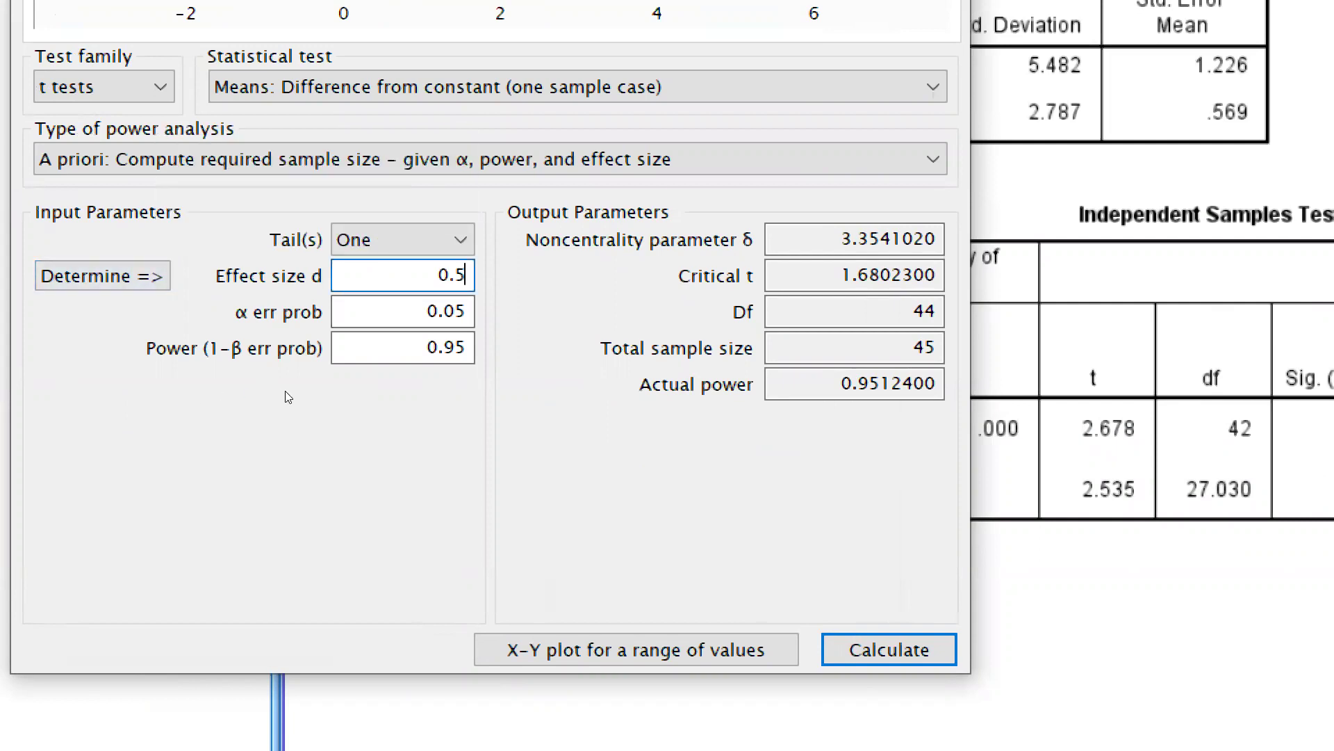
{"action": "key", "text": "BackSpace"}
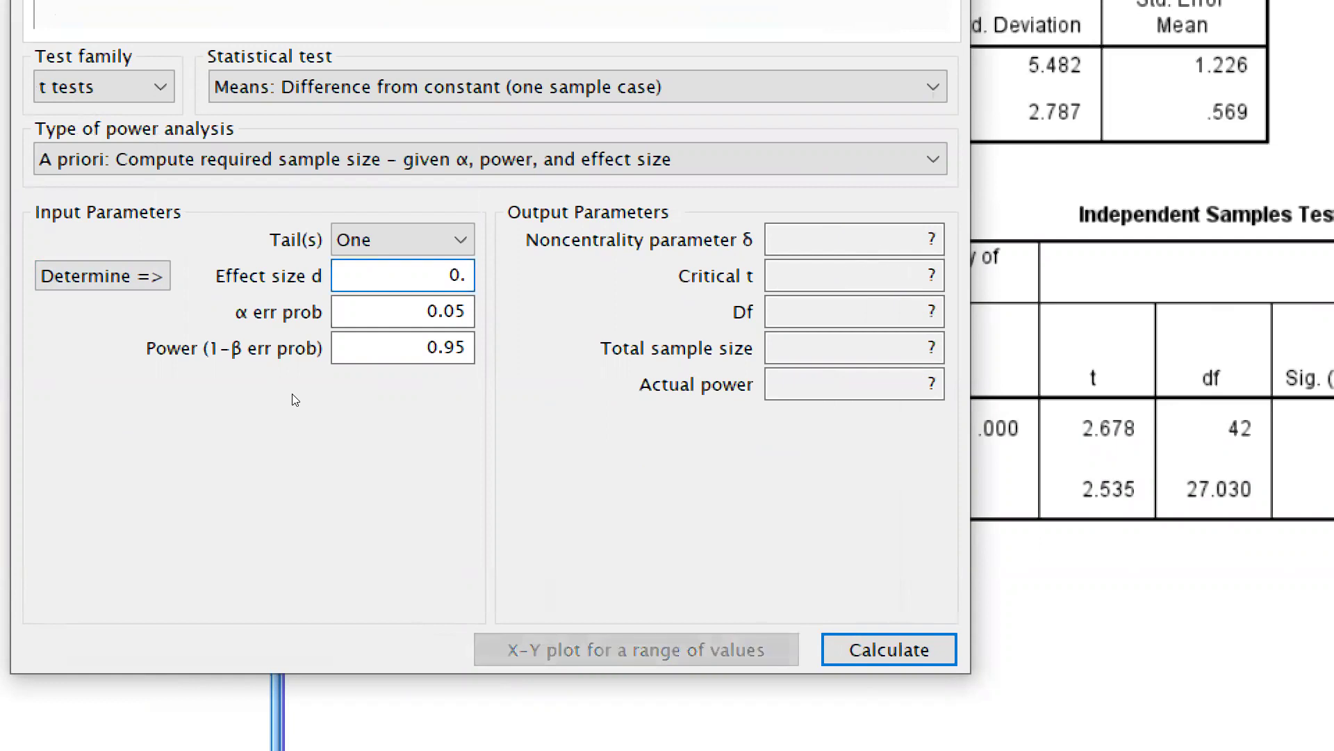
{"action": "type", "text": "2"}
Set the test to two tails and calculate the required sample size
{"action": "key", "text": "shift+Tab"}
{"action": "key", "text": "alt+Down"}
{"action": "key", "text": "Down"}
{"action": "key", "text": "Up"}
{"action": "key", "text": "Down"}
{"action": "key", "text": "Return"}
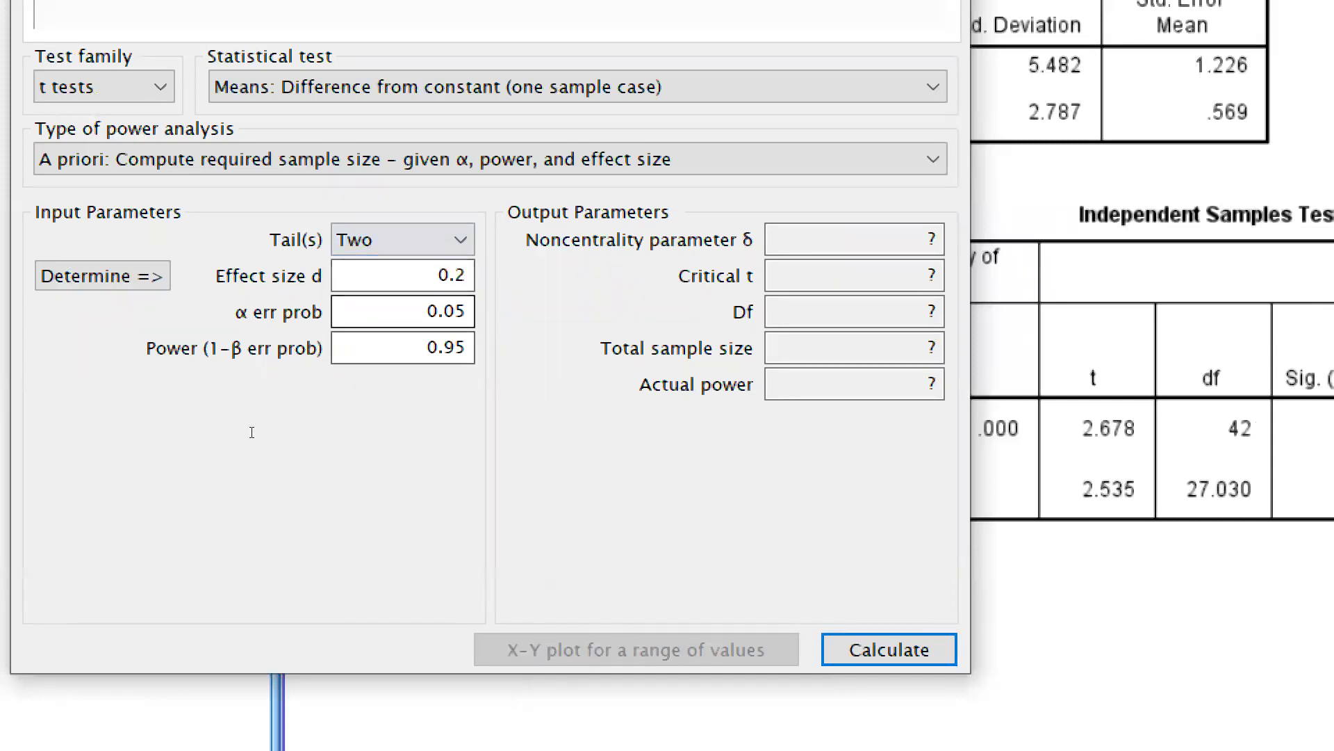
{"action": "key", "text": "Return"}
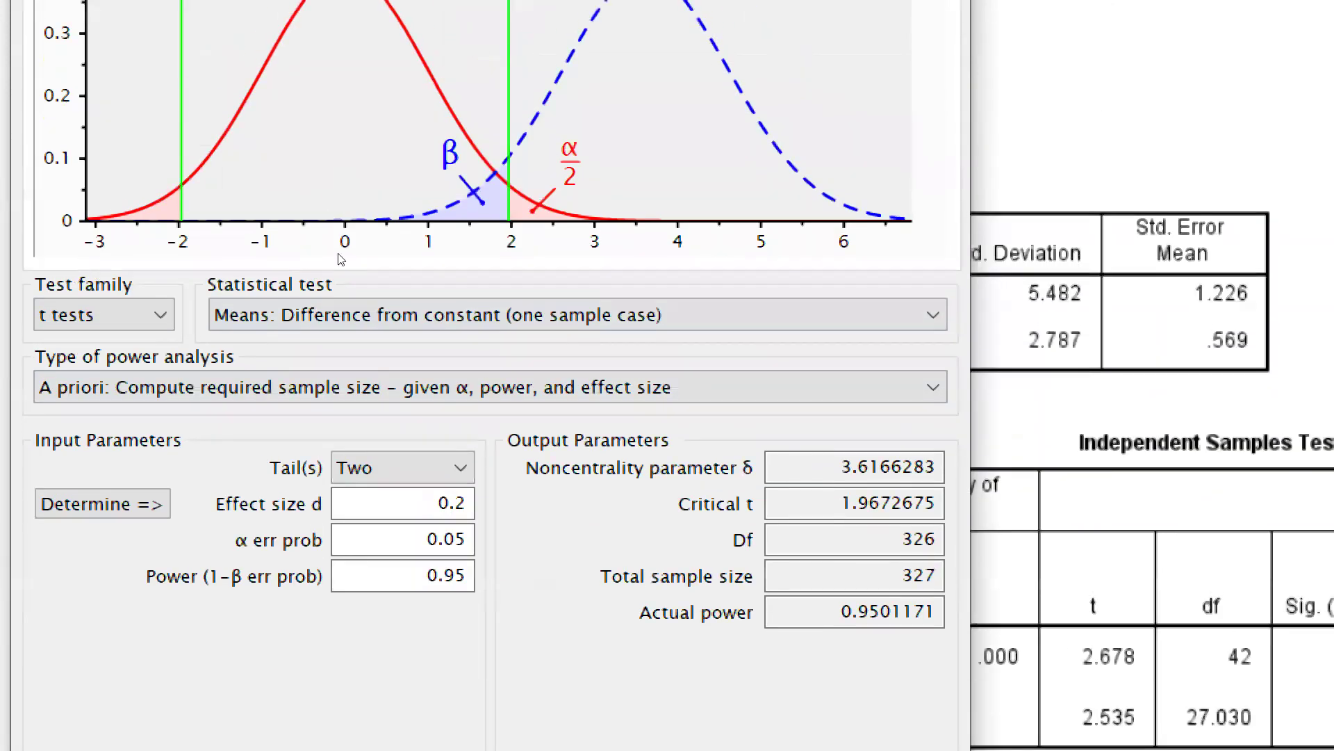
Set the power (1-β err prob) to 0.8 and recalculate the required sample size
{"action": "left_click", "coordinate": [461, 576]}
{"action": "key", "text": "BackSpace"}
{"action": "key", "text": "BackSpace"}
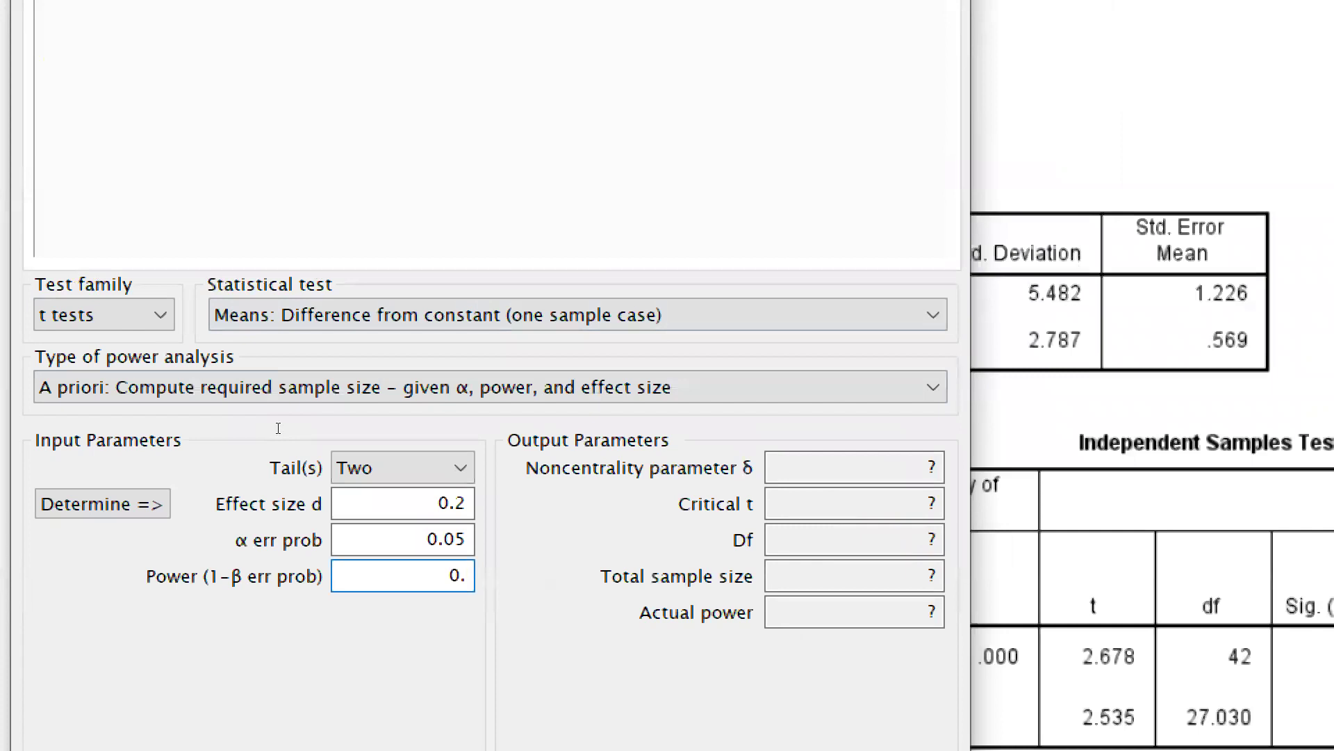
{"action": "type", "text": "8"}
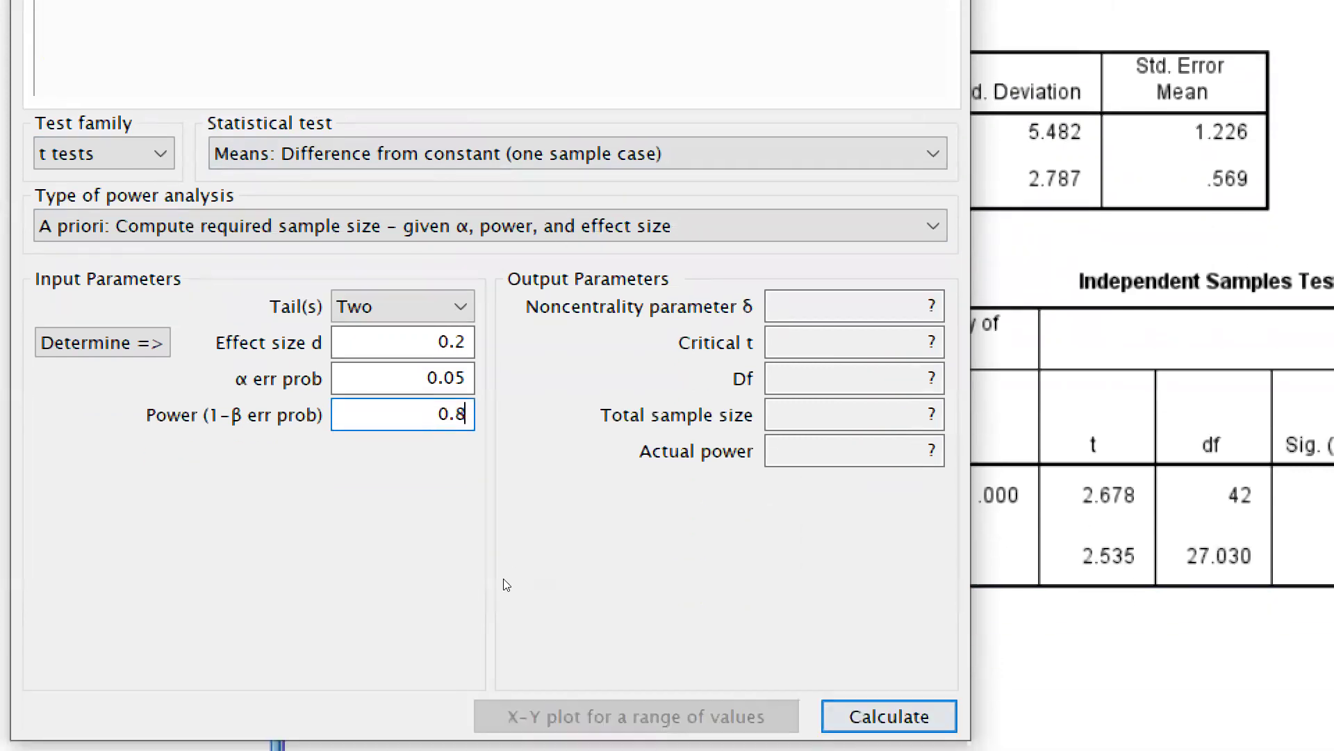
{"action": "key", "text": "Return"}
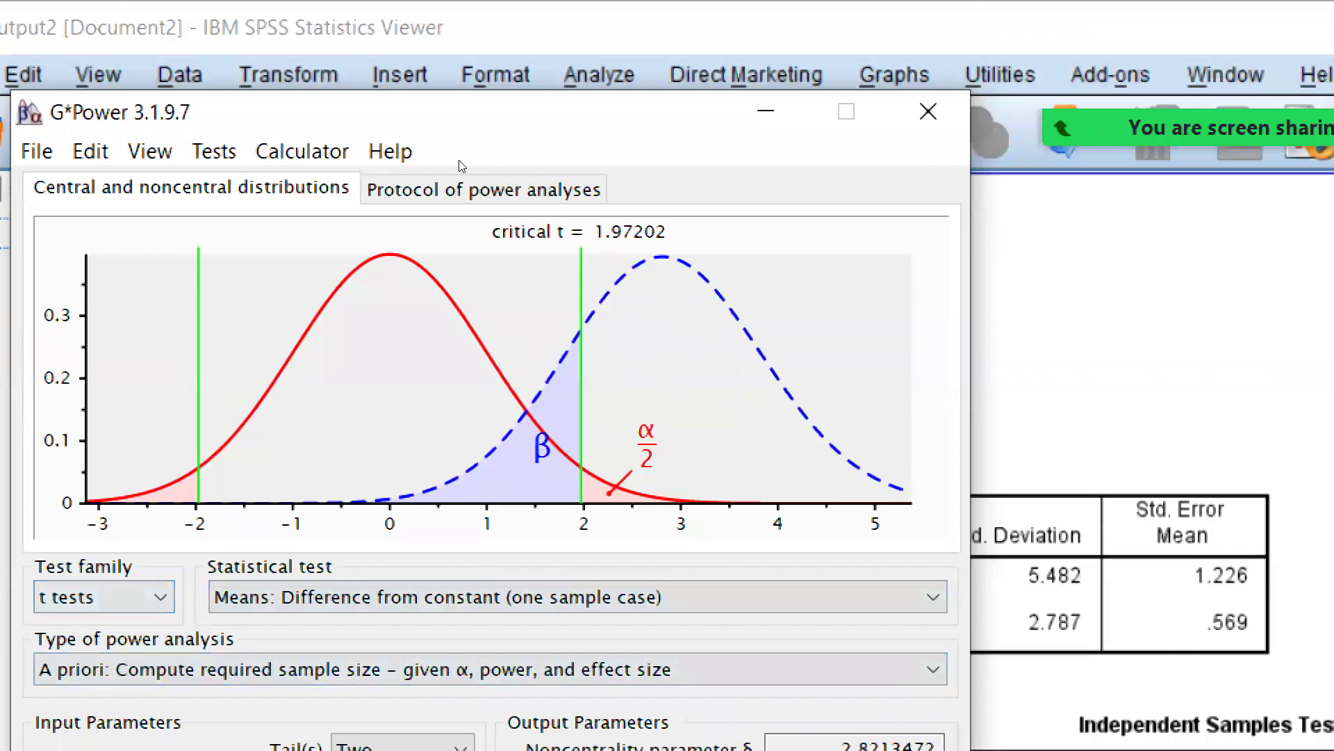
Copy the distribution plot to the clipboard, switch to the G Power presentation in PowerPoint, and paste it as a picture on empty slide 10
{"action": "right_click", "coordinate": [812, 303]}
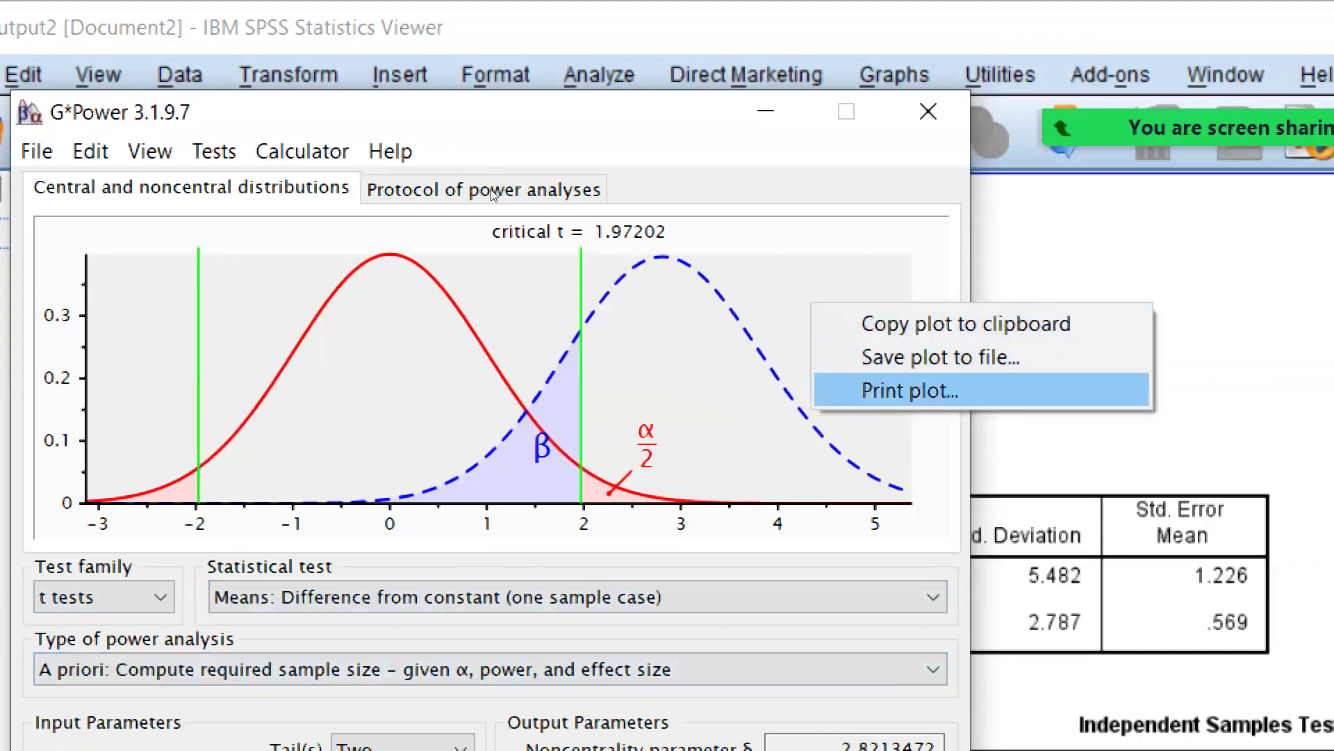
{"action": "left_click", "coordinate": [966, 324]}
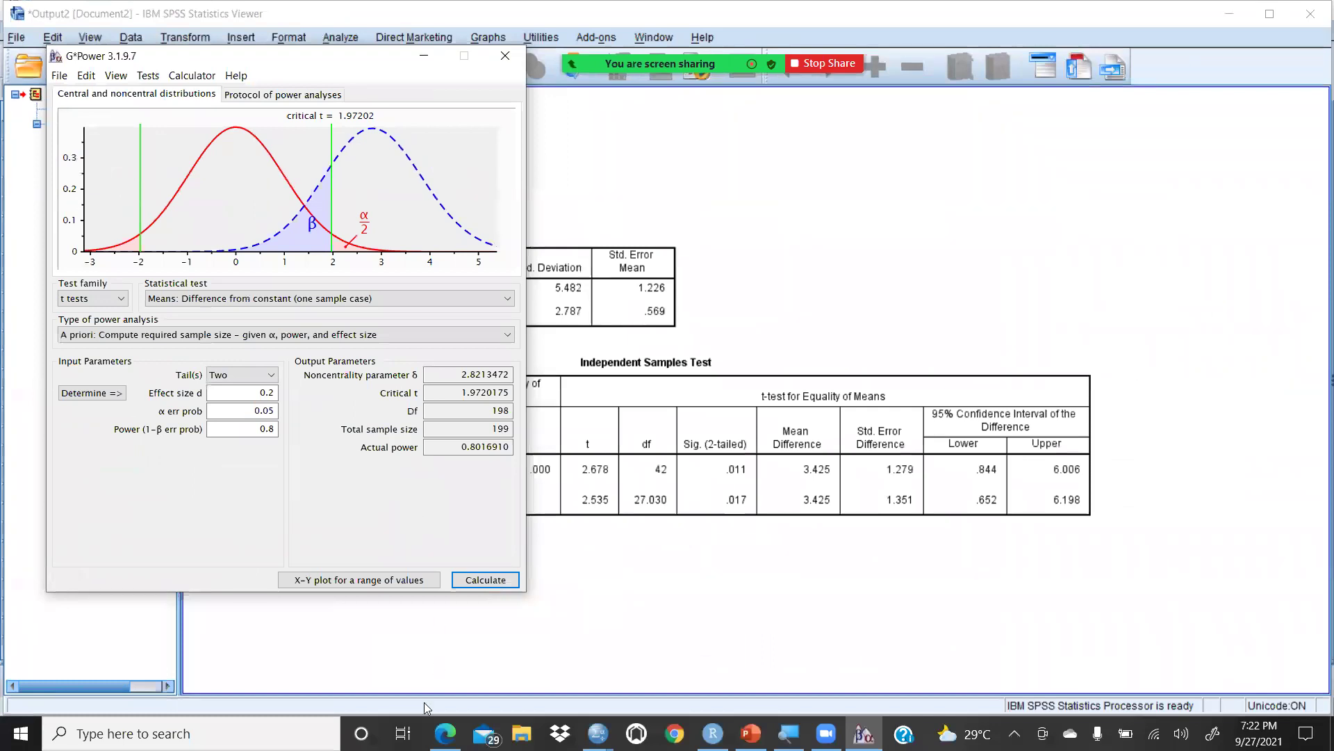
{"action": "left_click", "coordinate": [750, 733]}
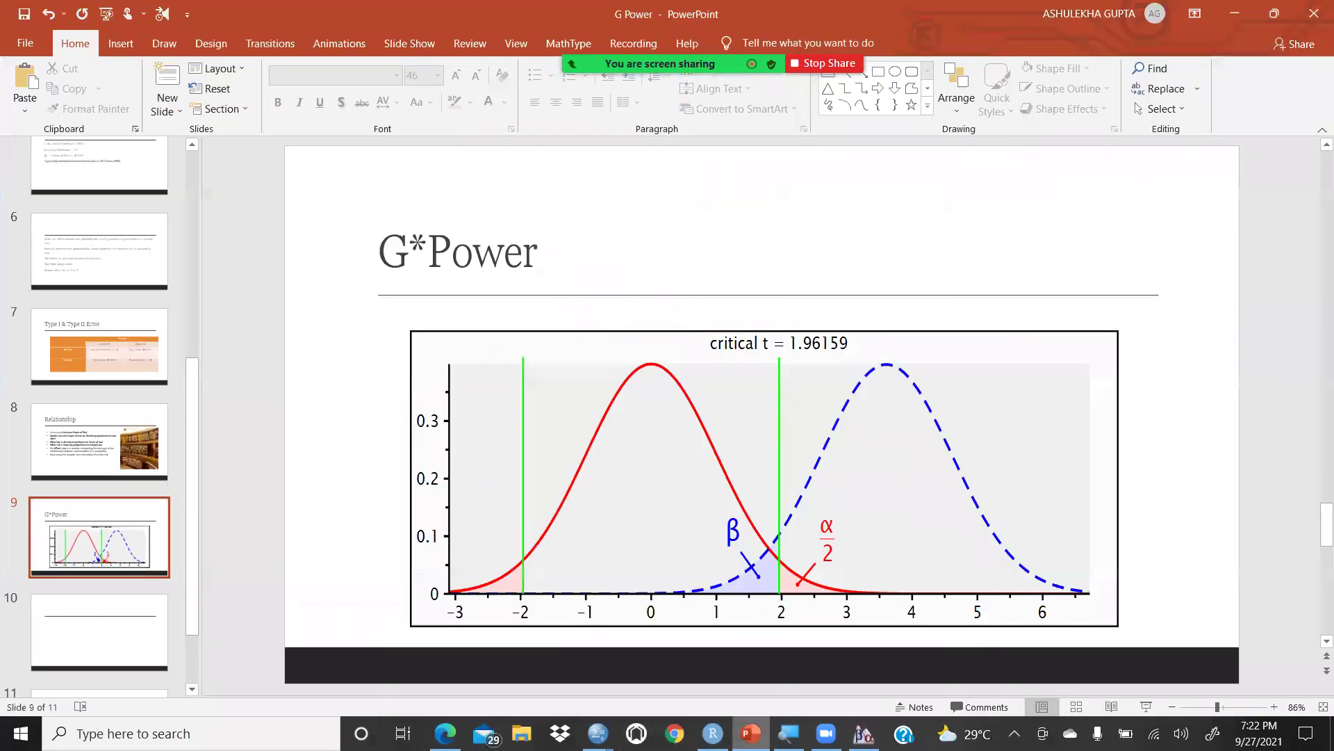
{"action": "left_click", "coordinate": [149, 636]}
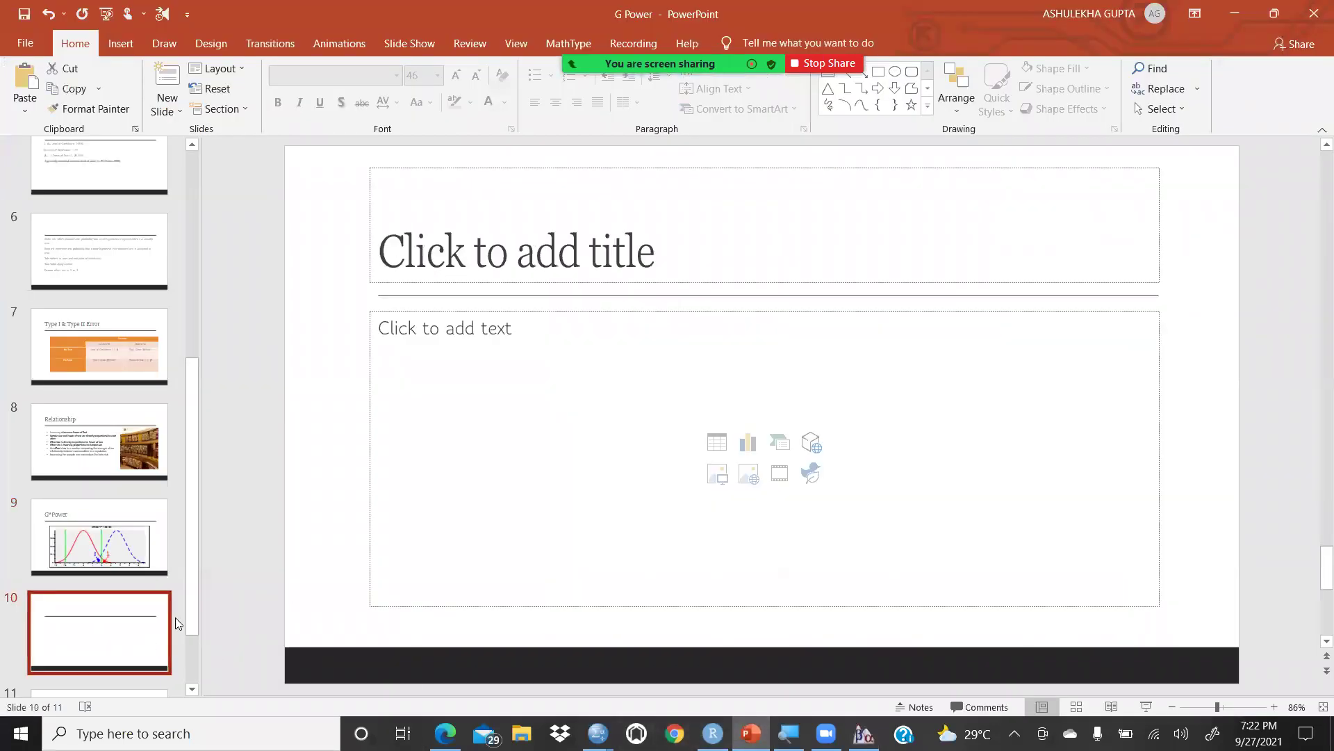
{"action": "left_click", "coordinate": [461, 390]}
{"action": "right_click", "coordinate": [460, 391]}
{"action": "left_click", "coordinate": [495, 90]}
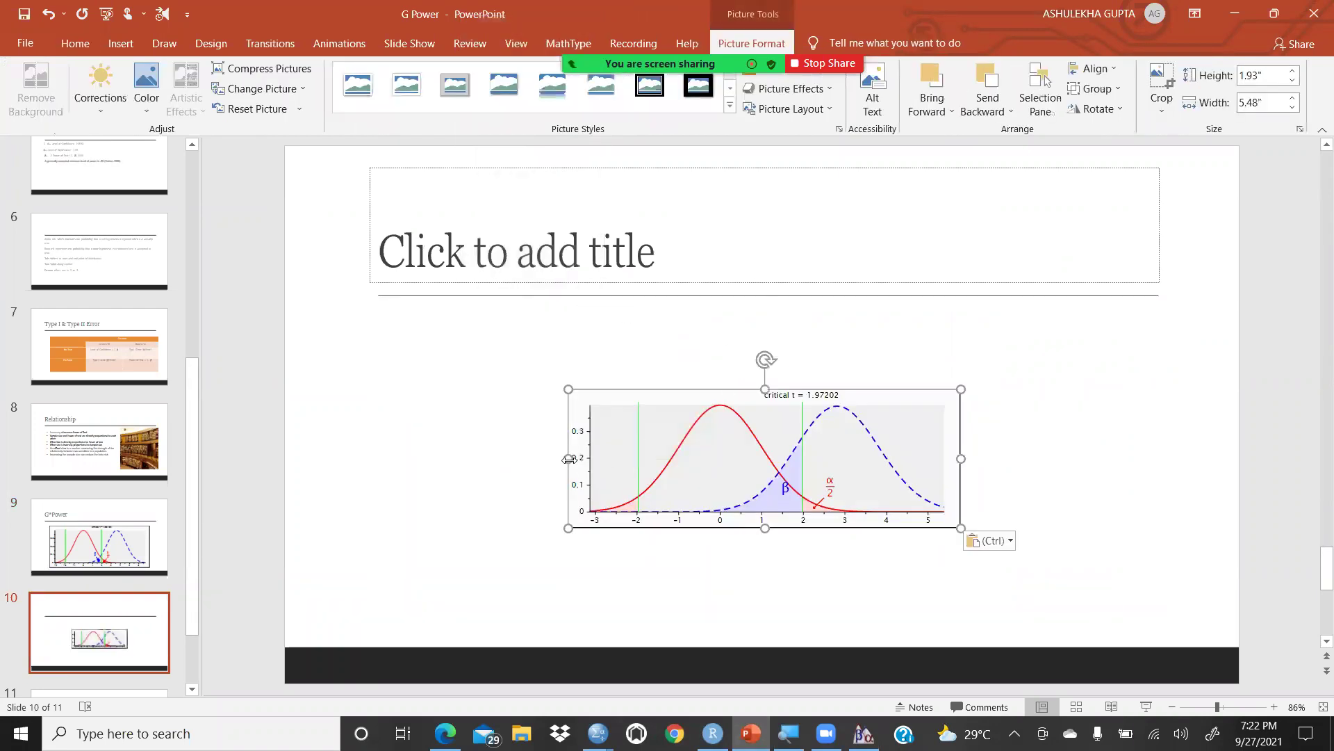
Enlarge the pasted plot on slide 10 to about 9.6" wide and 3.93" high, and switch back to G*Power
{"action": "left_click_drag", "start_coordinate": [453, 450], "coordinate": [443, 459]}
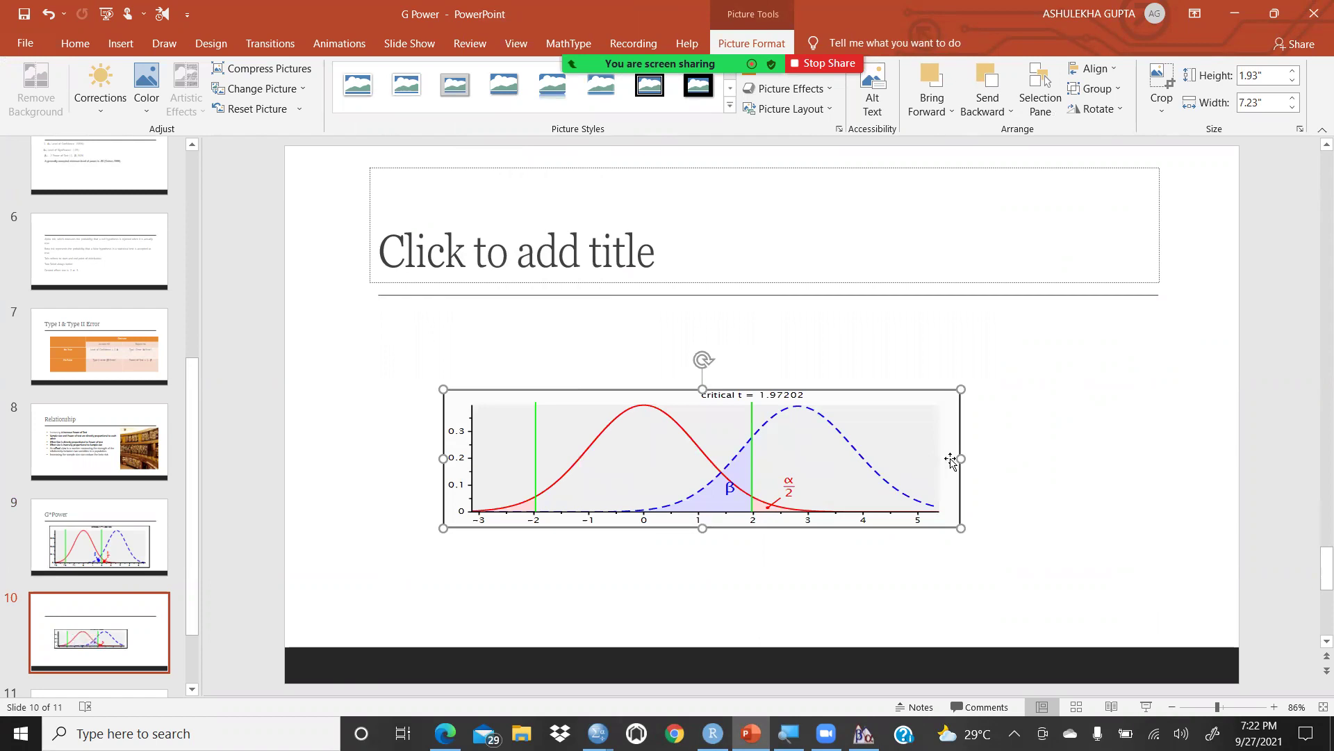
{"action": "left_click_drag", "start_coordinate": [956, 459], "coordinate": [1131, 455]}
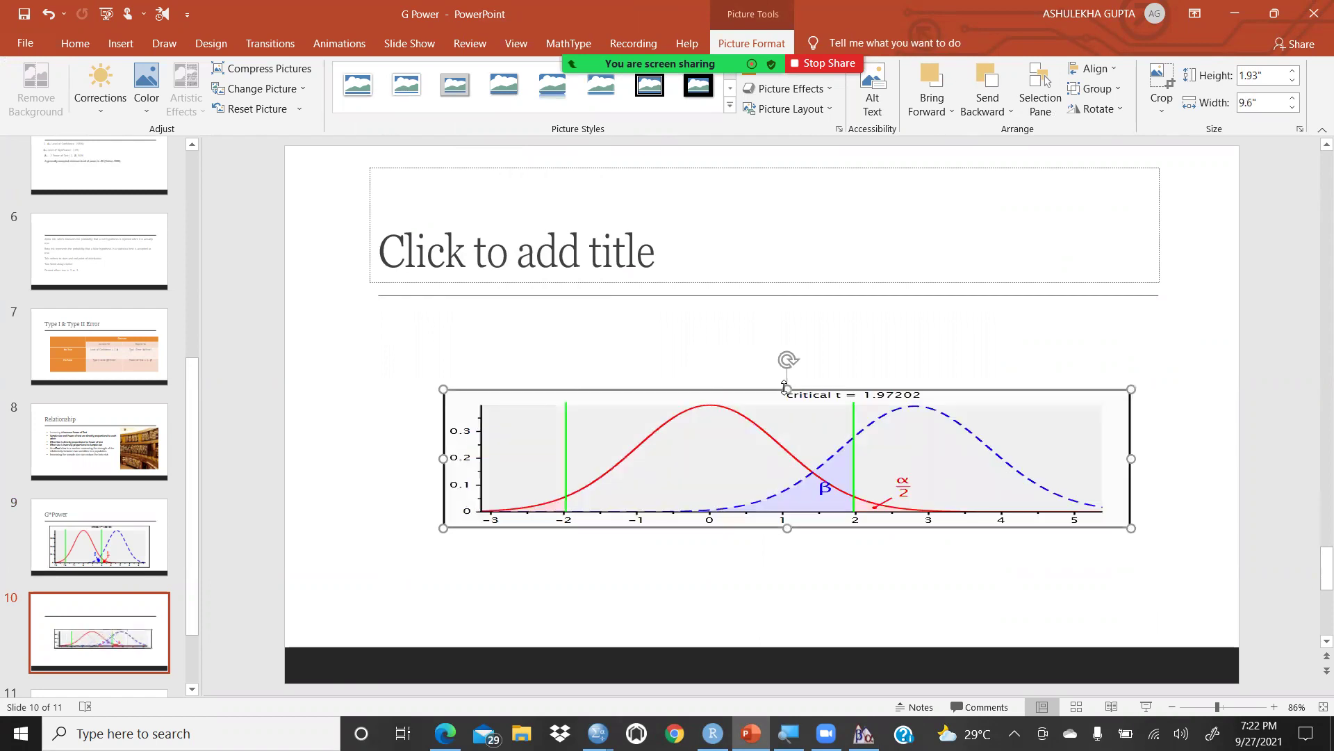
{"action": "left_click_drag", "start_coordinate": [783, 388], "coordinate": [787, 317]}
{"action": "left_click_drag", "start_coordinate": [787, 528], "coordinate": [784, 599]}
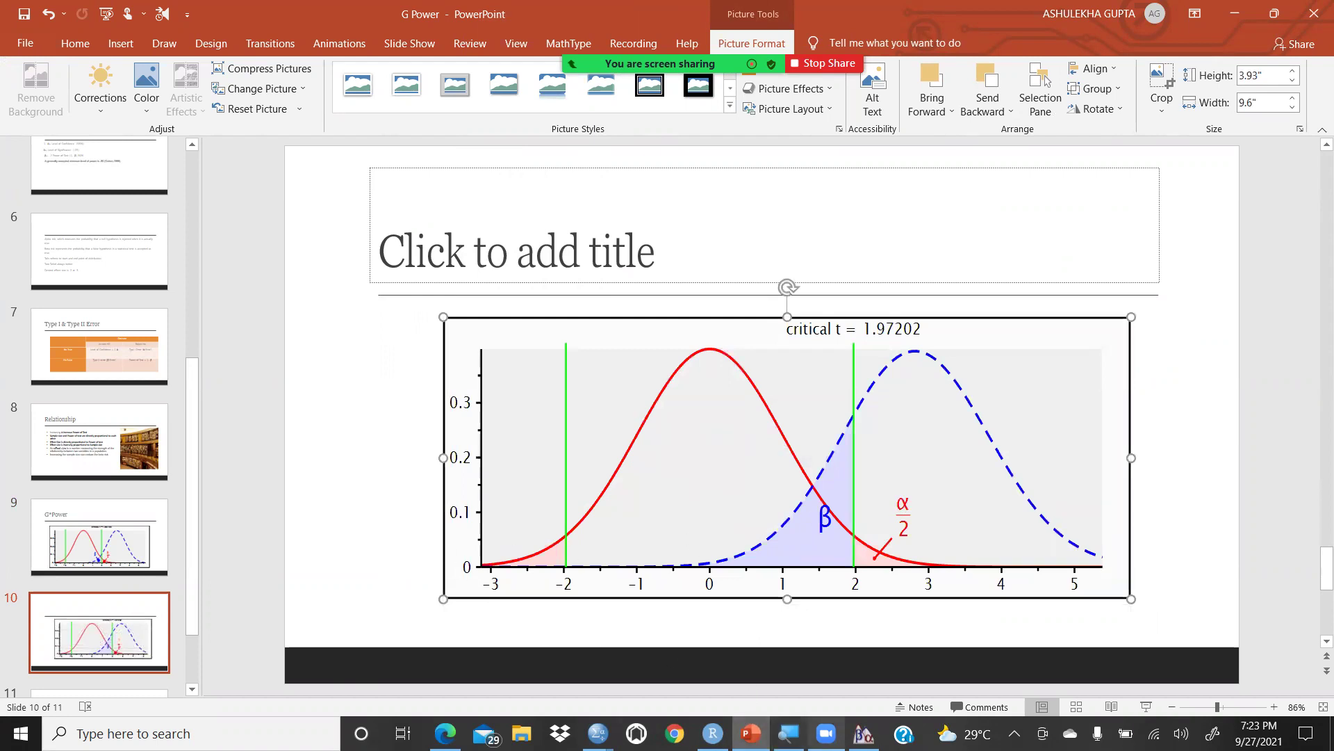
{"action": "left_click", "coordinate": [864, 733]}
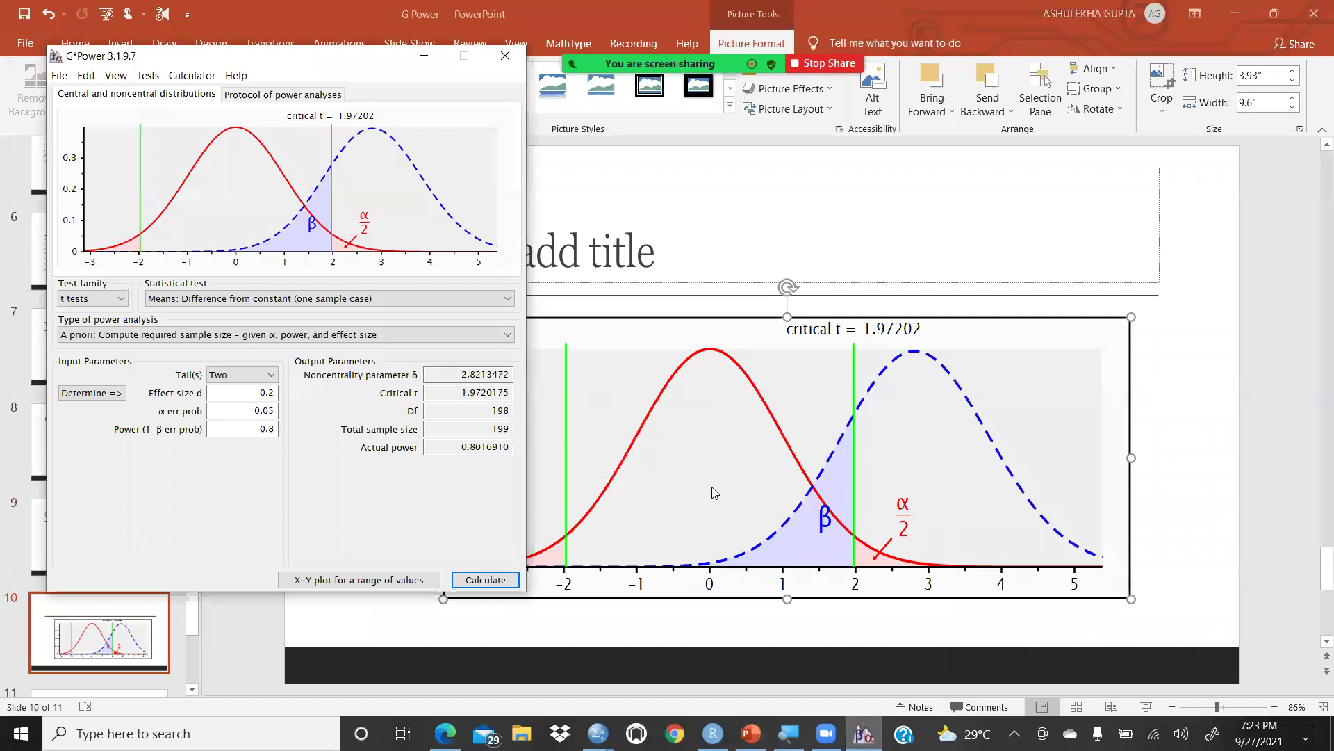